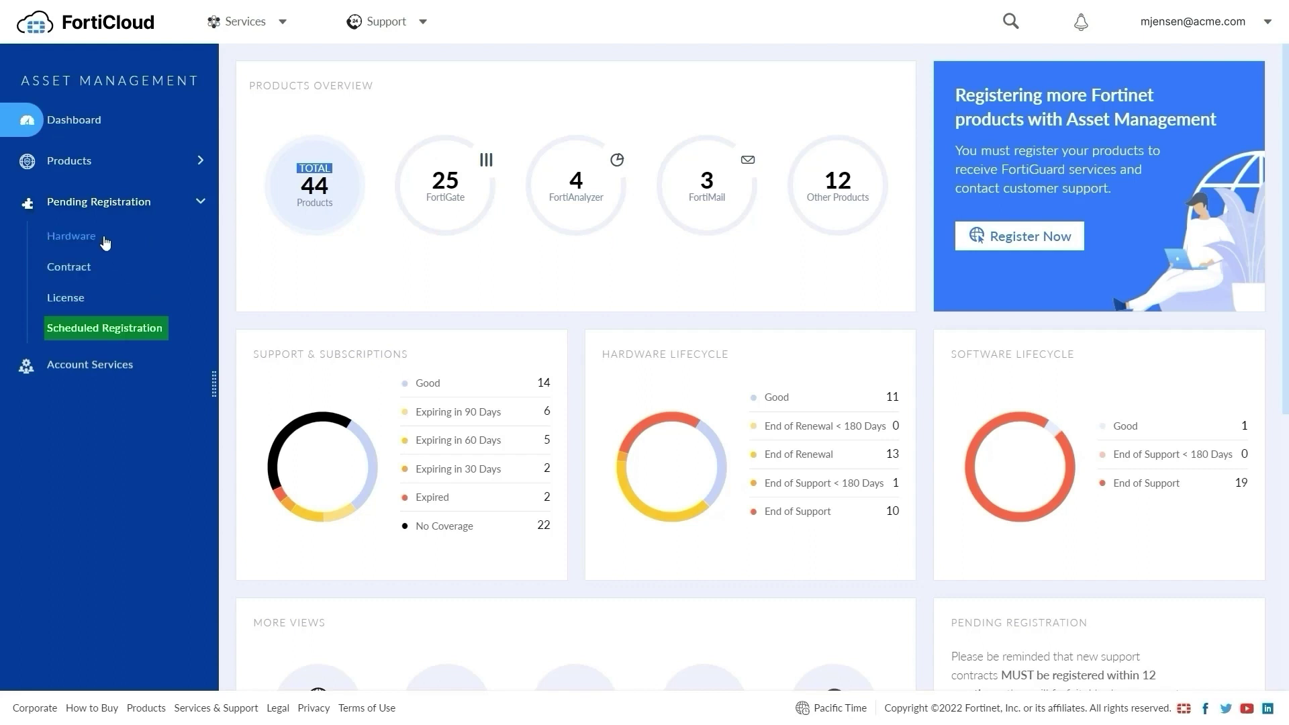
- Examine the pending hardware registrations, expanding the FortiGate 80E order and briefly filtering the list to incomplete registrations only
{"action": "left_click", "coordinate": [71, 236]}
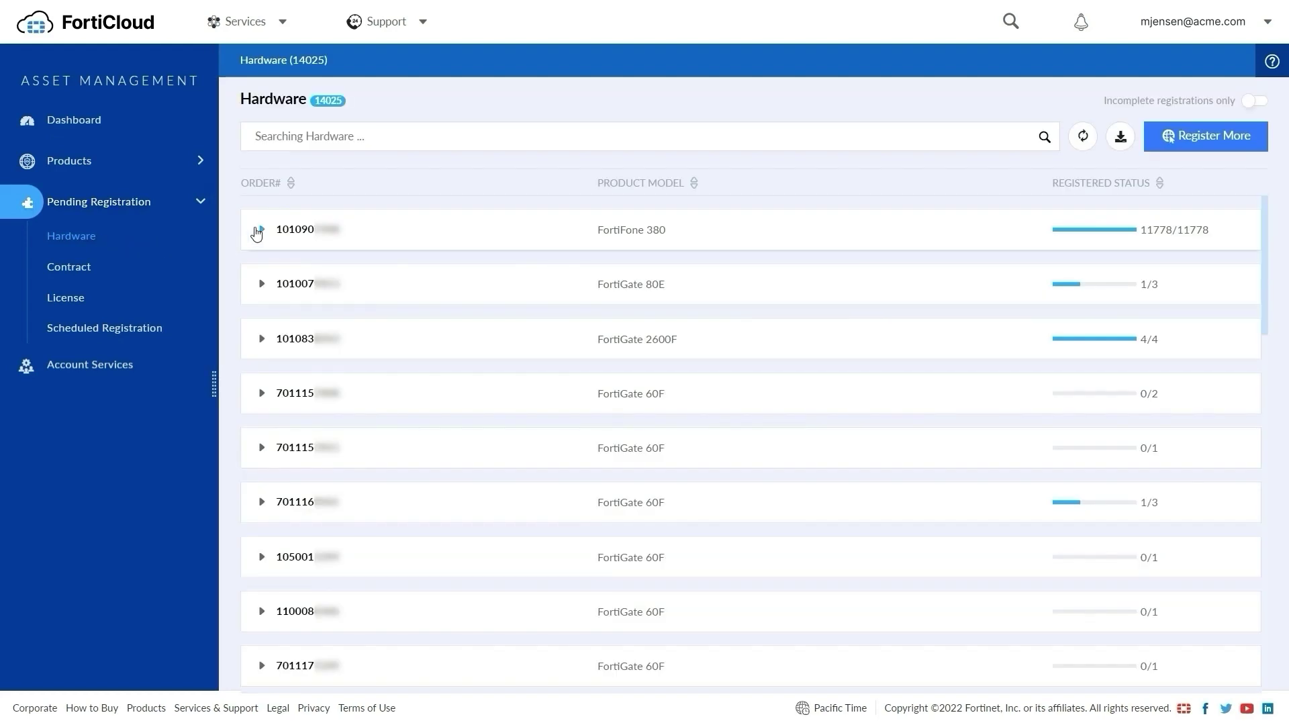
{"action": "left_click", "coordinate": [261, 285]}
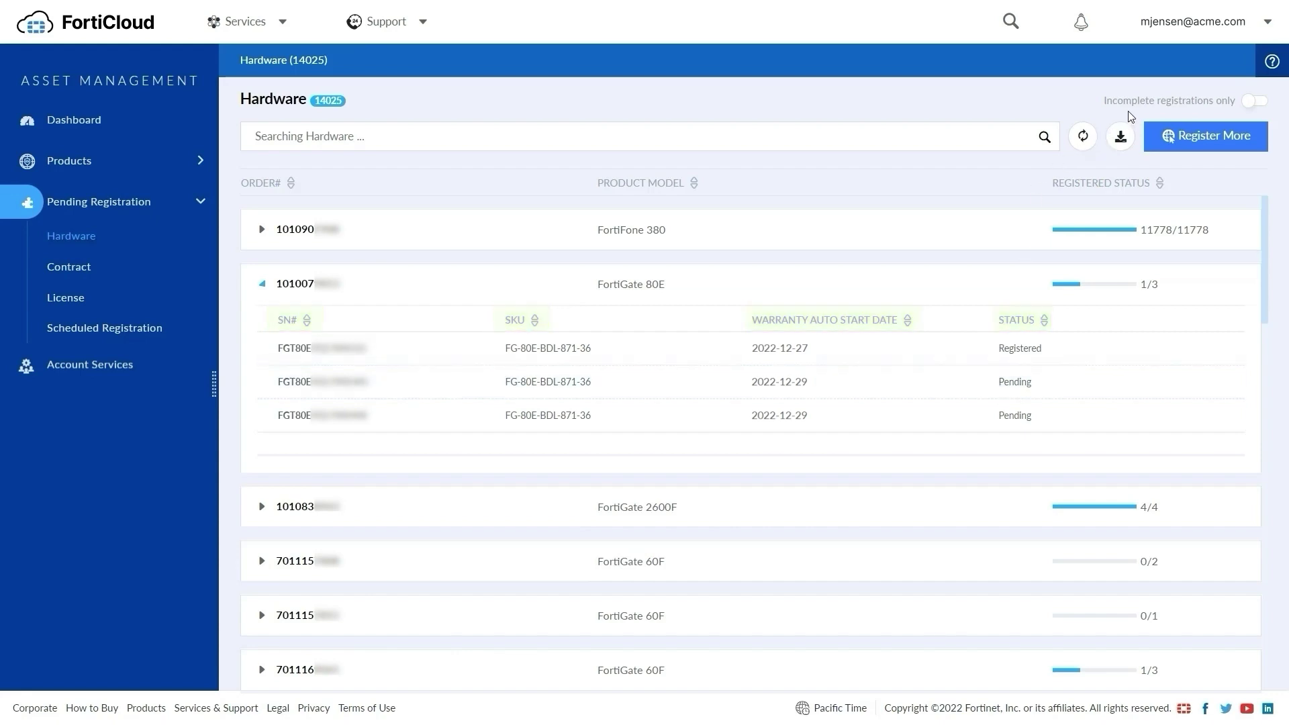
{"action": "left_click", "coordinate": [1253, 101]}
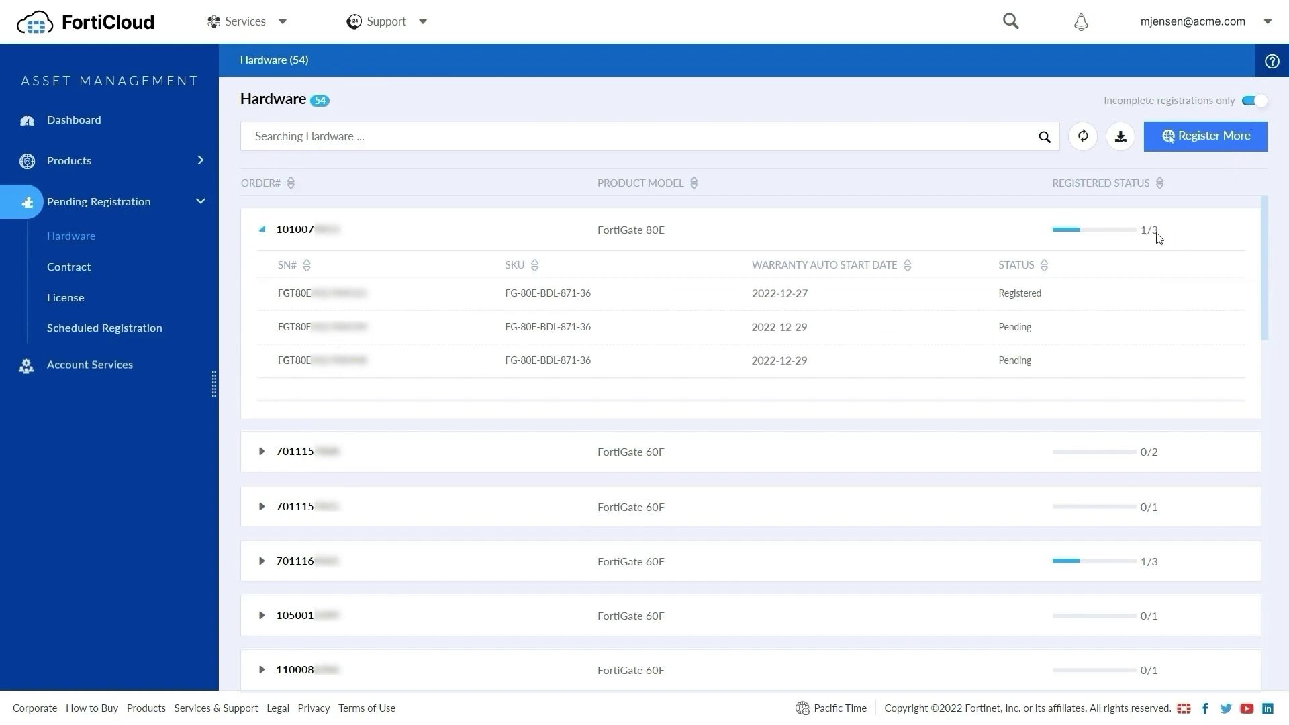
{"action": "left_click", "coordinate": [1253, 101]}
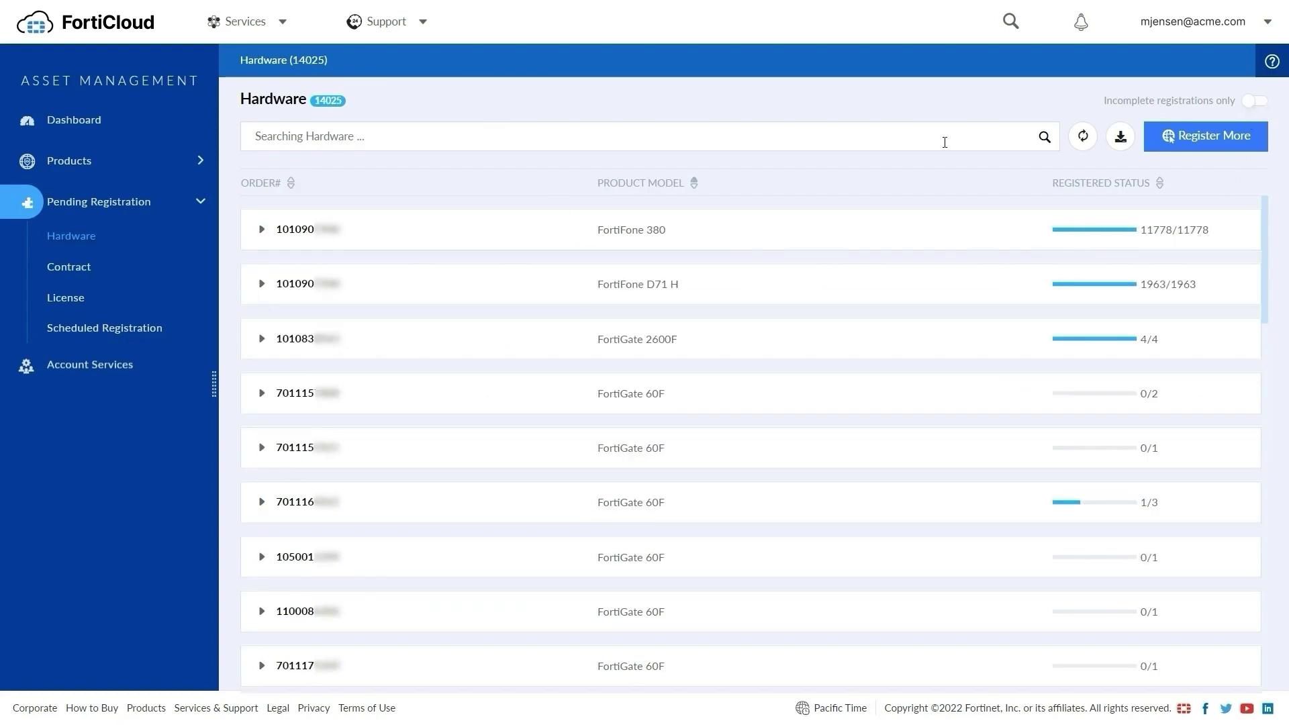
- Search the pending hardware list for 60F and open the export options for the results
{"action": "left_click", "coordinate": [944, 138]}
{"action": "type", "text": "60F"}
{"action": "key", "text": "Return"}
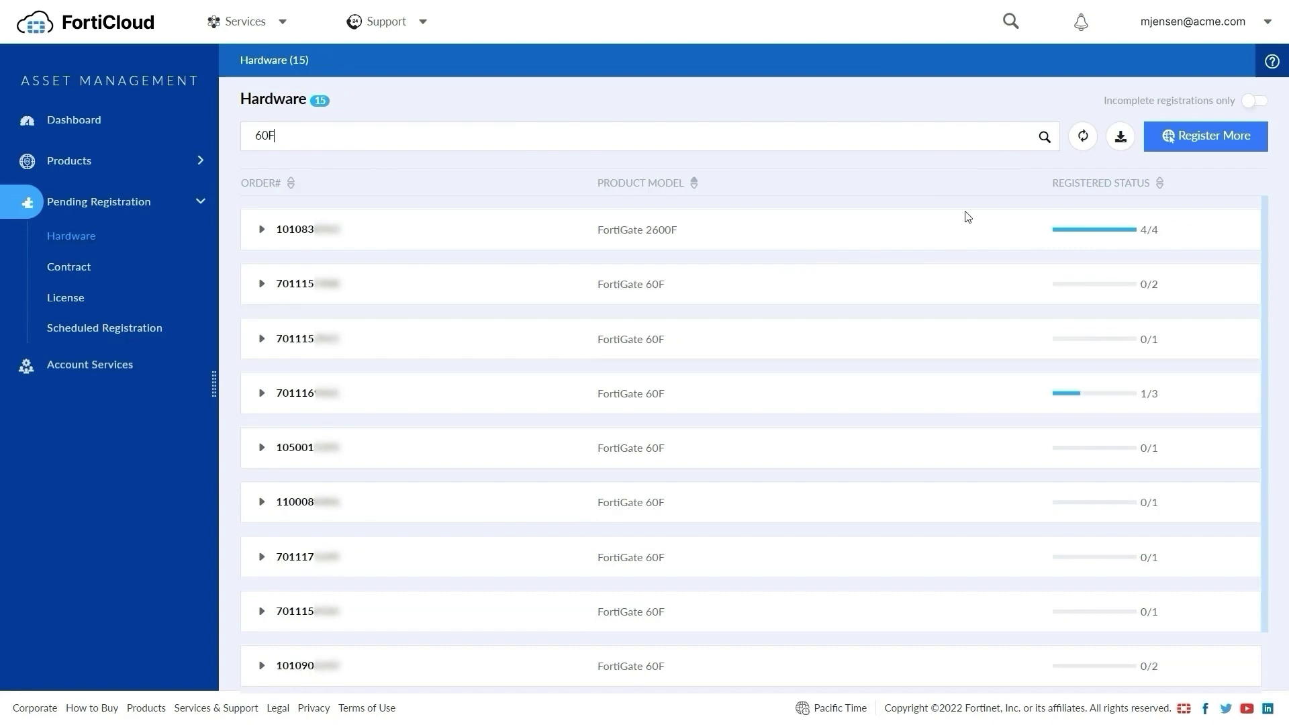
{"action": "left_click", "coordinate": [1120, 138]}
- View the contract details of a pending 24x7 Enterprise Bundle order and the license details of a pending FortiAnalyzer VM Evaluation order
{"action": "left_click", "coordinate": [111, 263]}
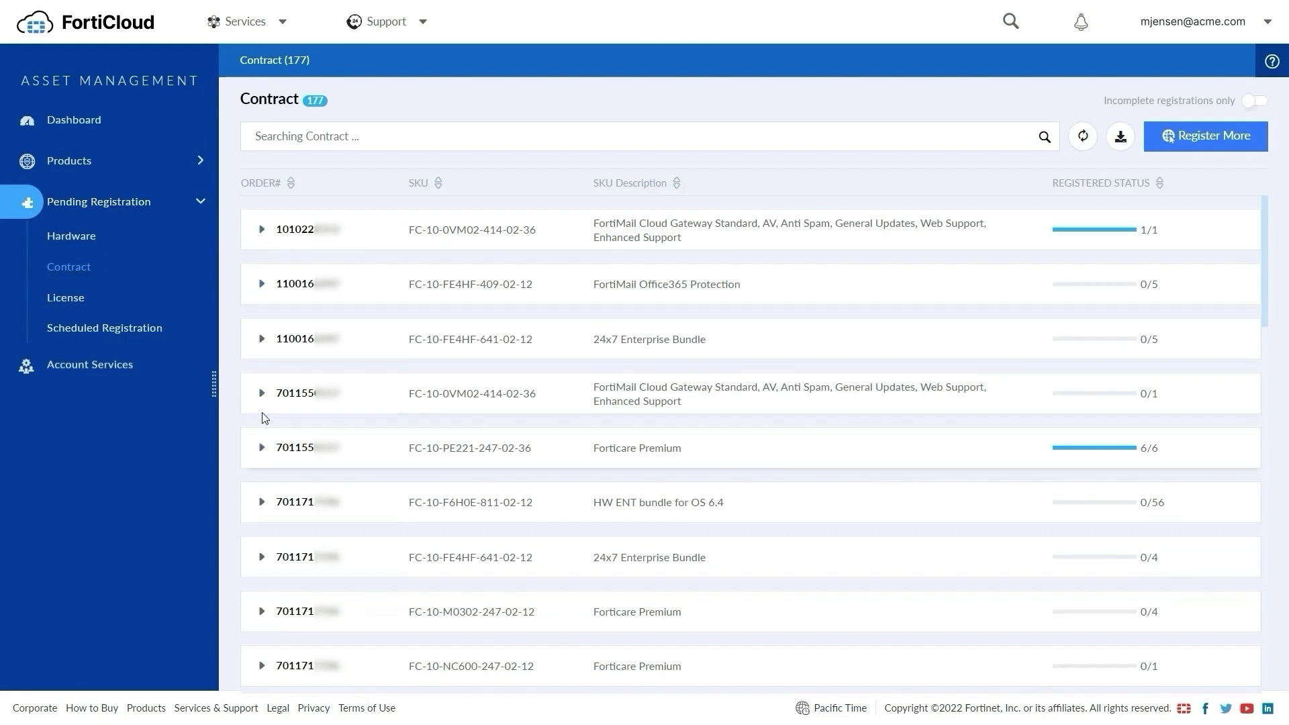
{"action": "left_click", "coordinate": [262, 338]}
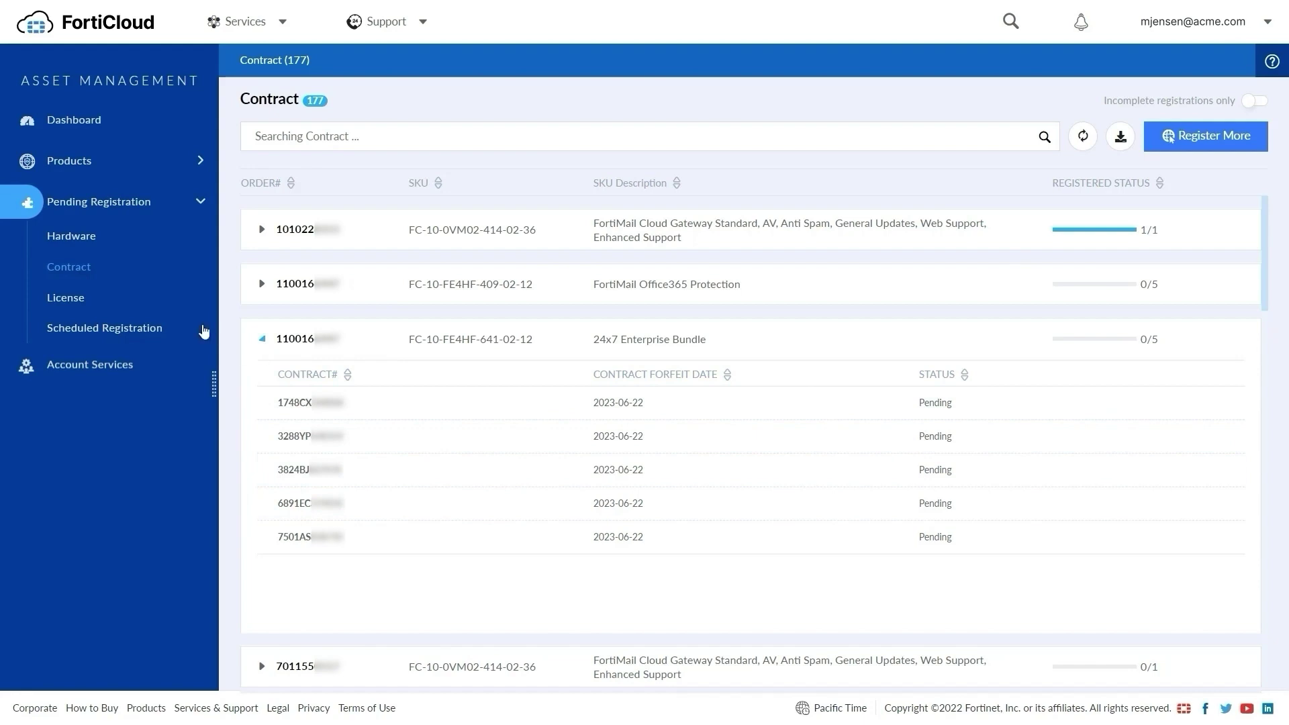
{"action": "left_click", "coordinate": [106, 302]}
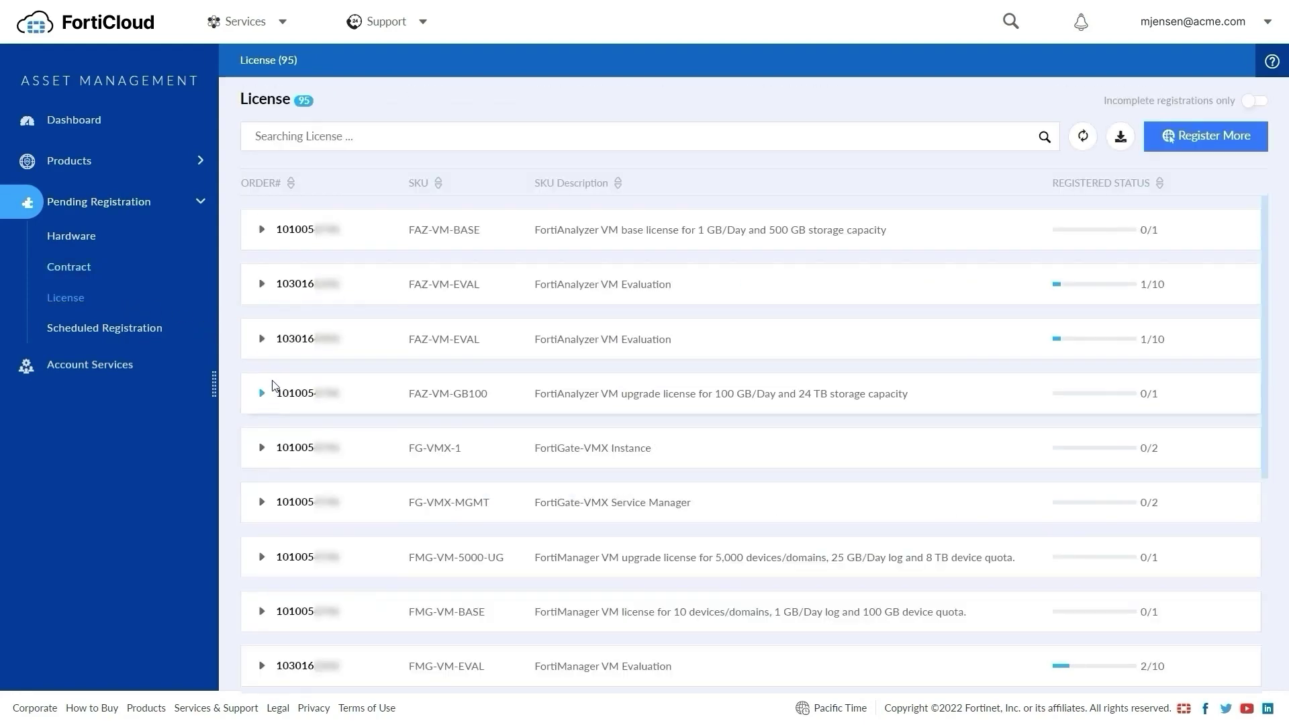
{"action": "left_click", "coordinate": [262, 286]}
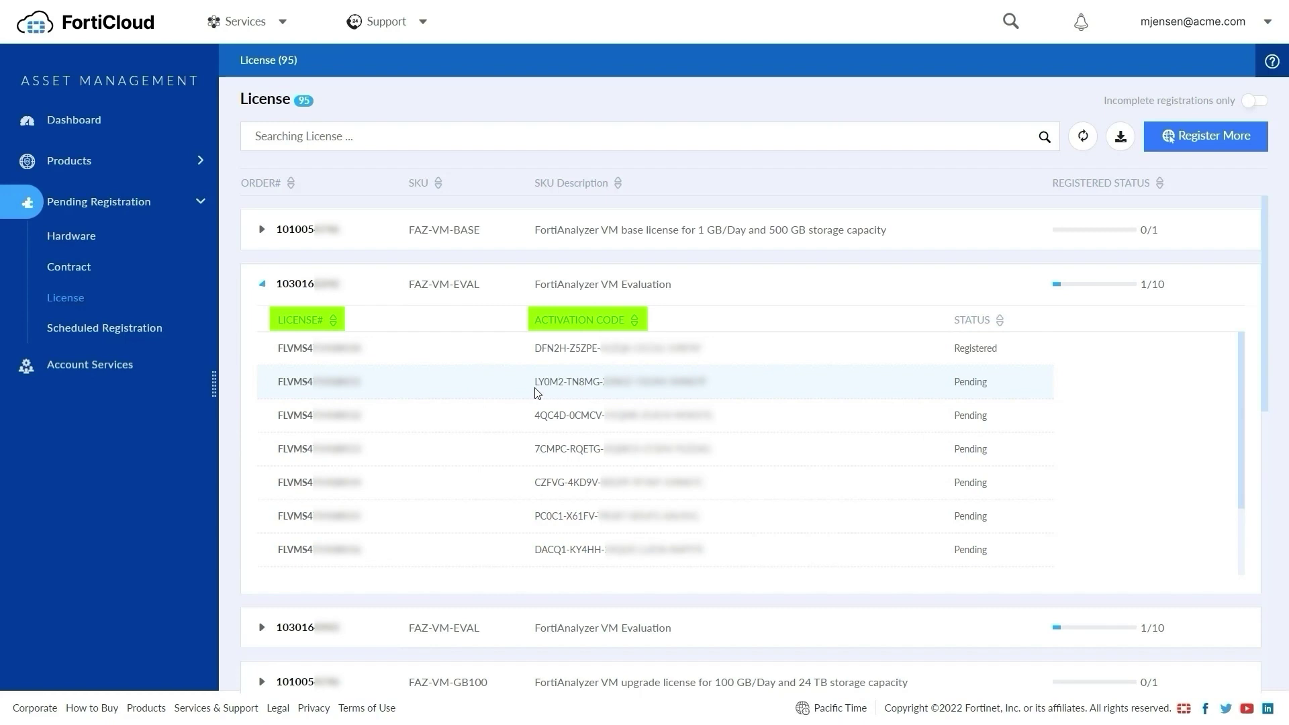
{"action": "left_click", "coordinate": [262, 284]}
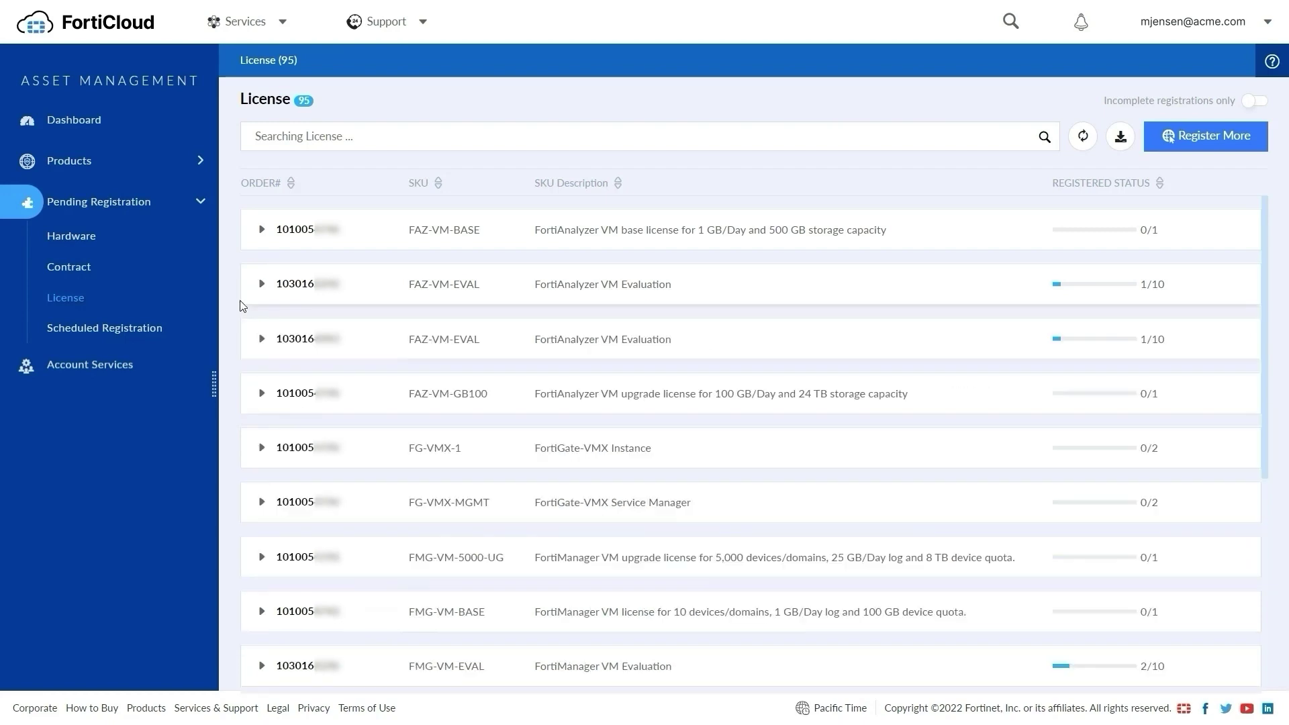
- Show the scheduled registrations of the last 90 days and expand batches 57662 and 57663 to view their devices
{"action": "left_click", "coordinate": [176, 337]}
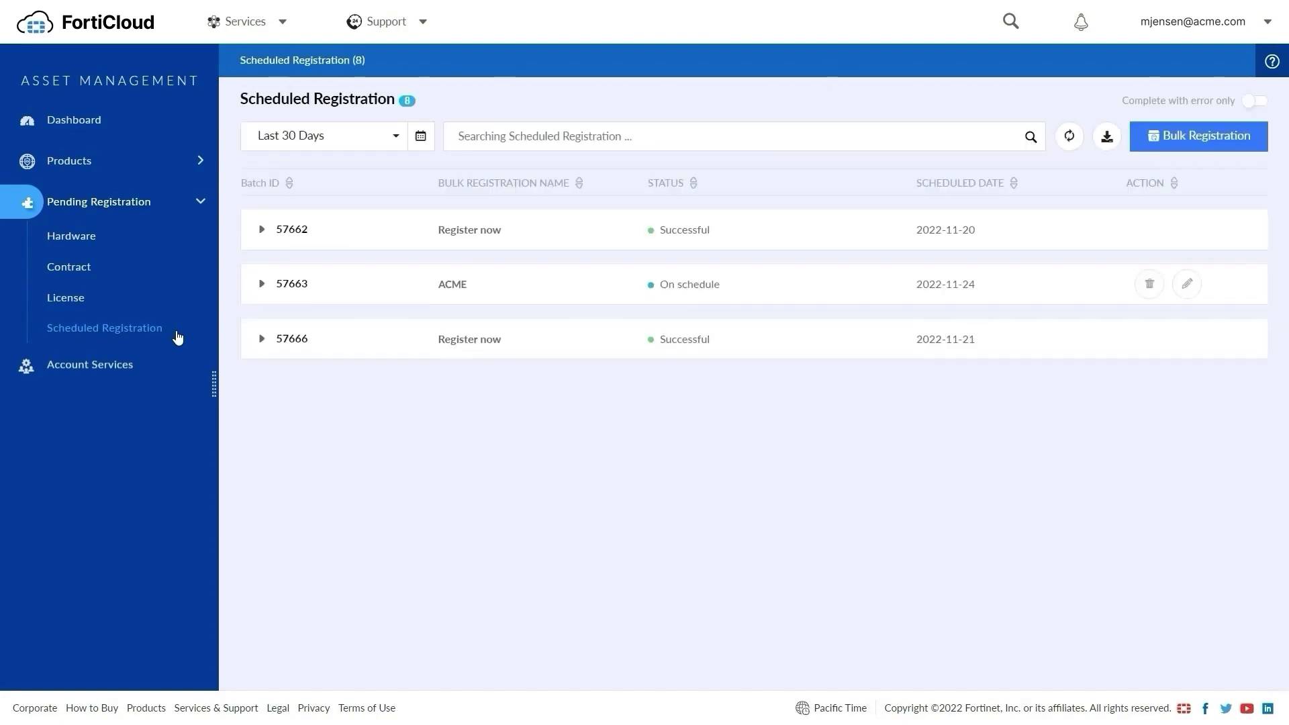
{"action": "left_click", "coordinate": [395, 136]}
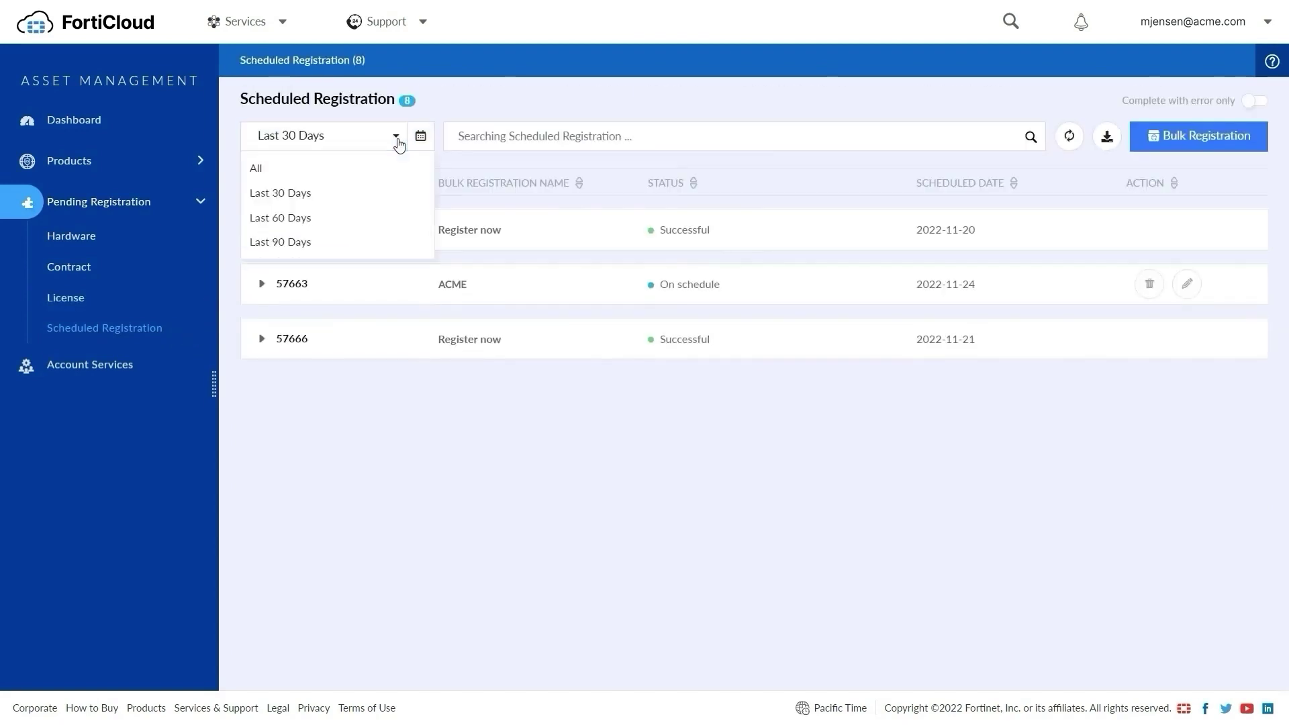
{"action": "left_click", "coordinate": [376, 243]}
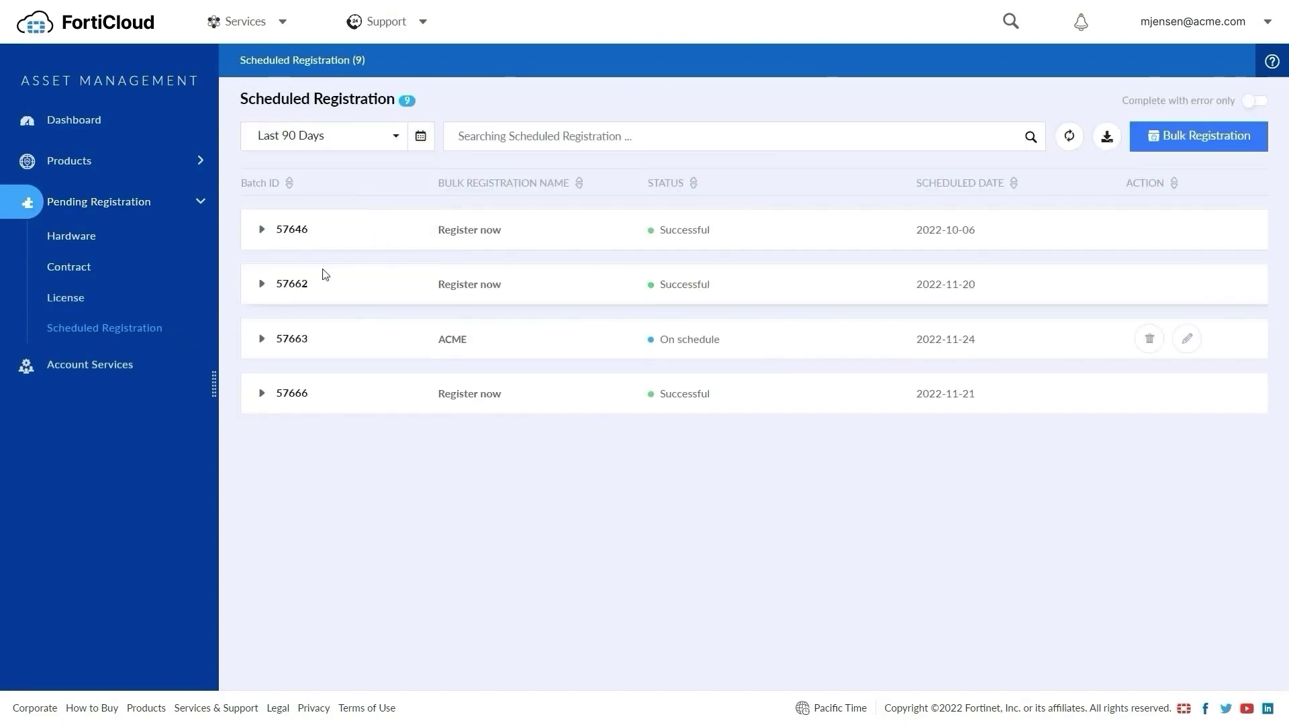
{"action": "left_click", "coordinate": [262, 285]}
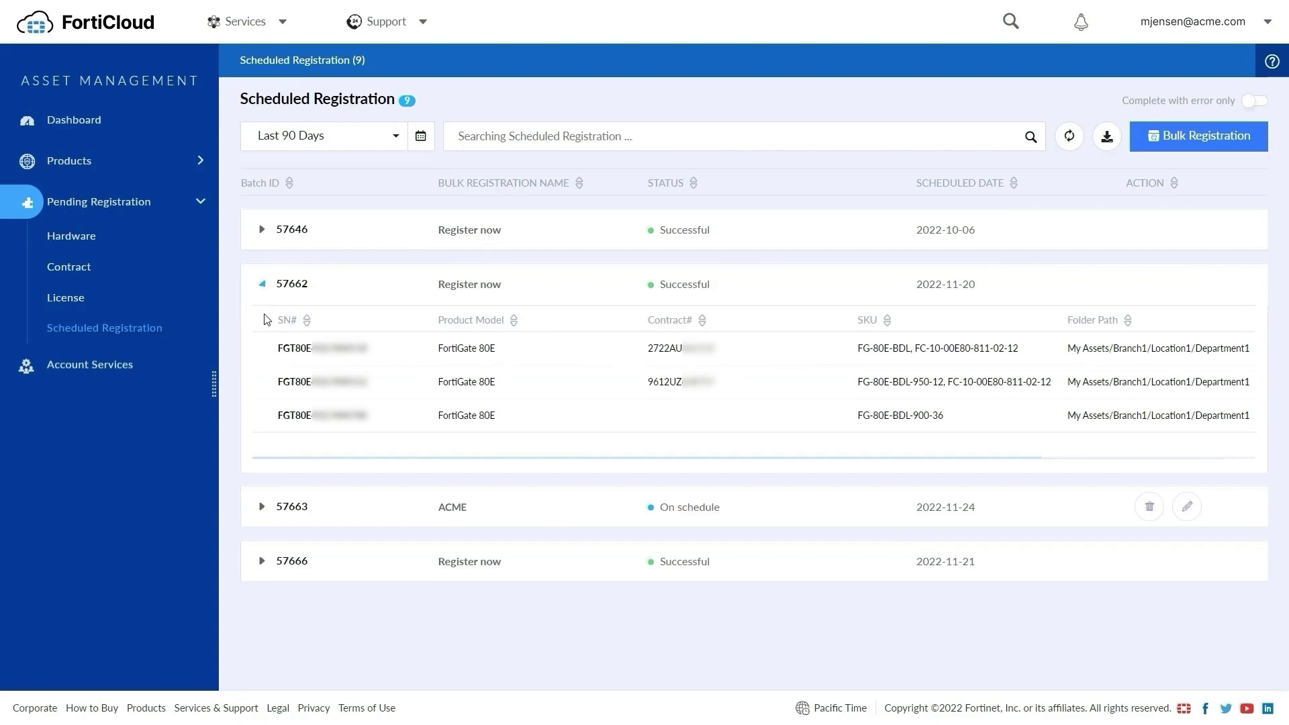
{"action": "left_click", "coordinate": [262, 506]}
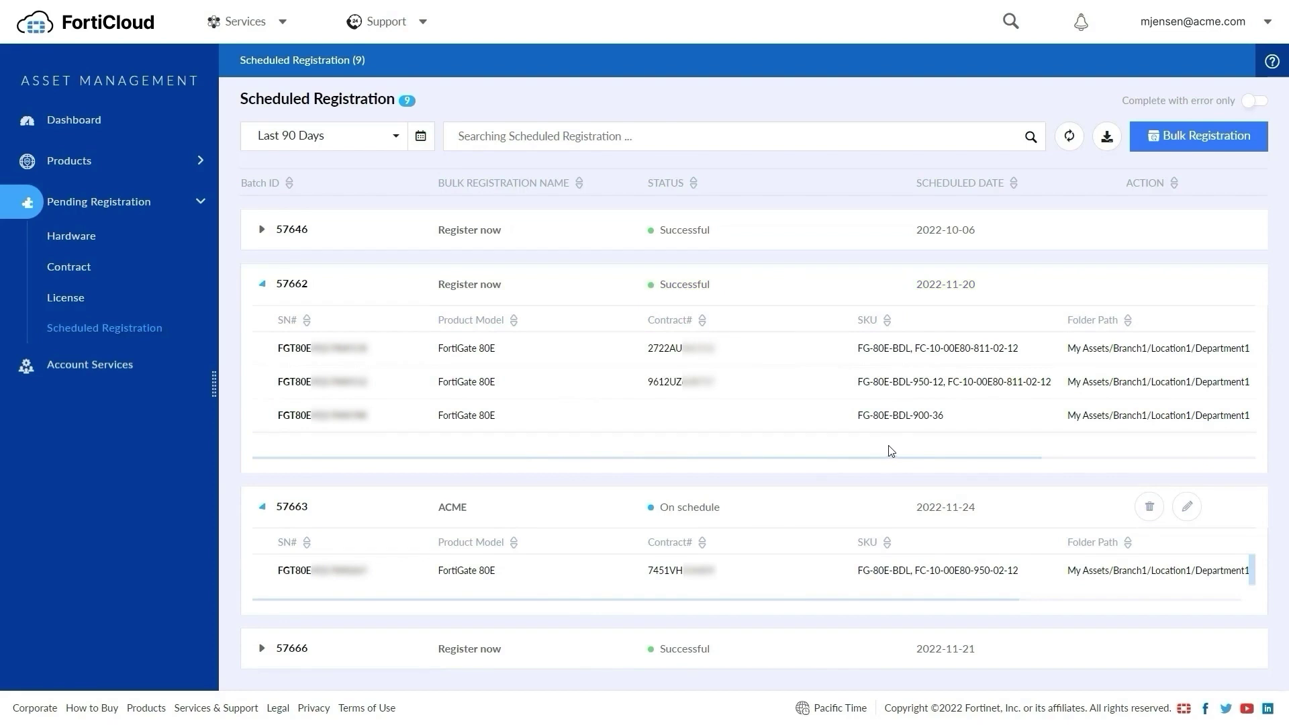
- Start a bulk registration for a non-government user with Other as the Fortinet partner, and continue to adding devices
{"action": "left_click", "coordinate": [1159, 141]}
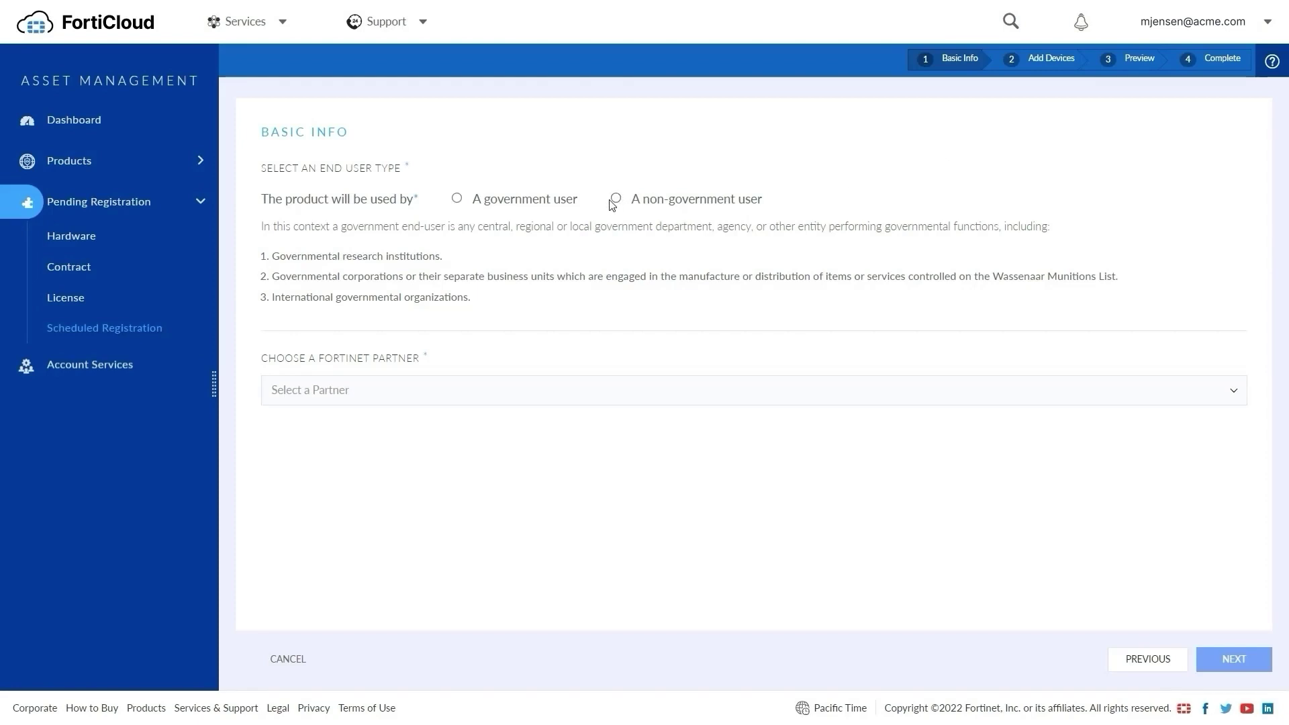
{"action": "left_click", "coordinate": [616, 199]}
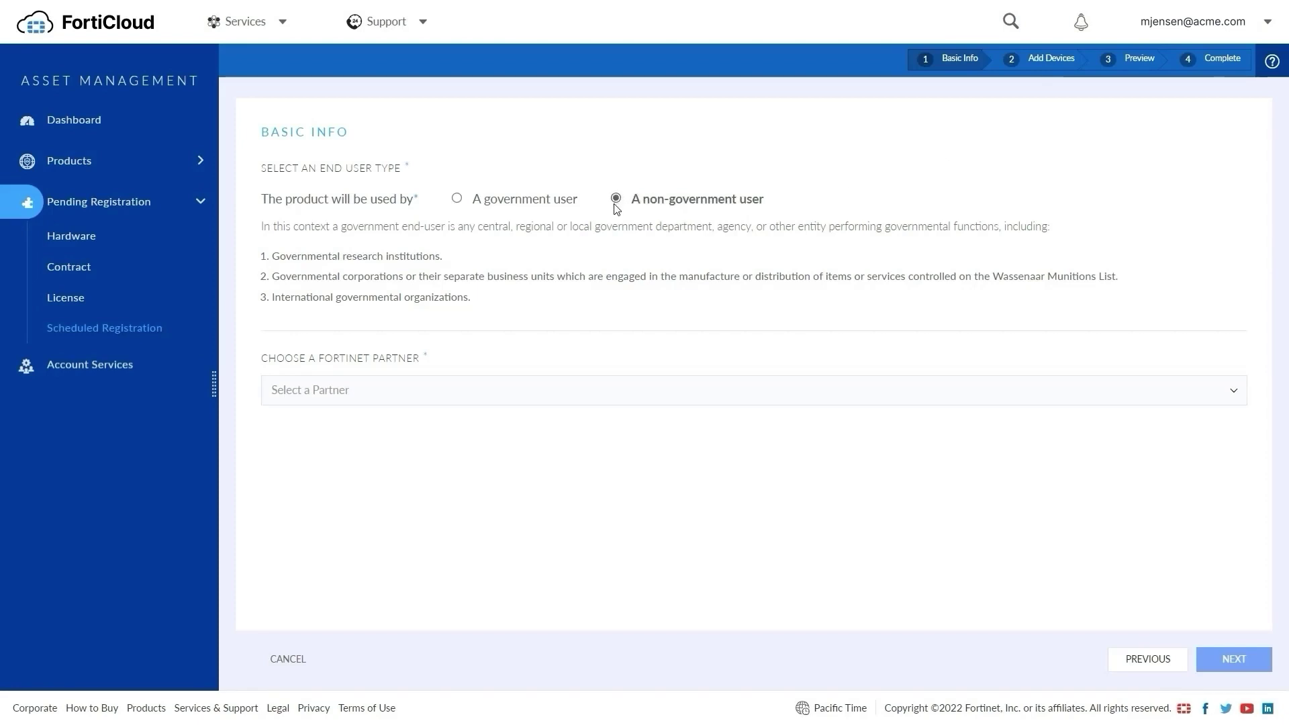
{"action": "left_click", "coordinate": [613, 395]}
{"action": "left_click", "coordinate": [611, 544]}
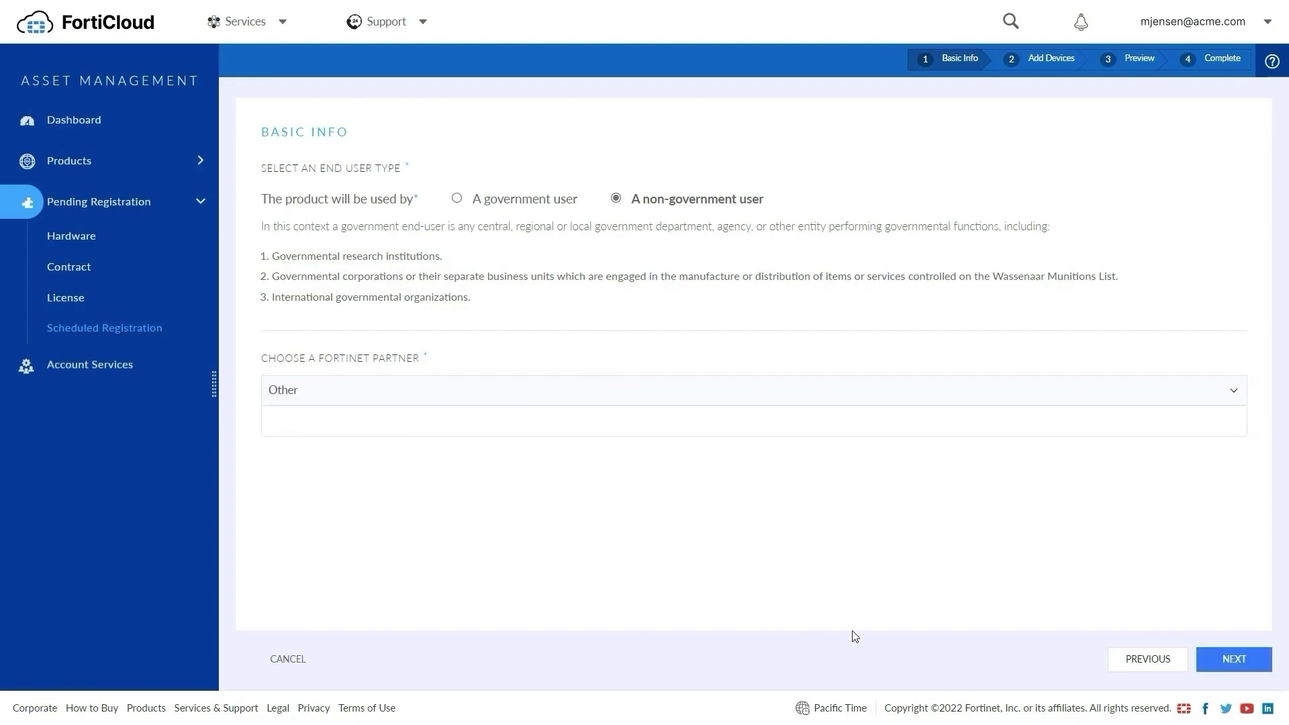
{"action": "left_click", "coordinate": [1234, 663]}
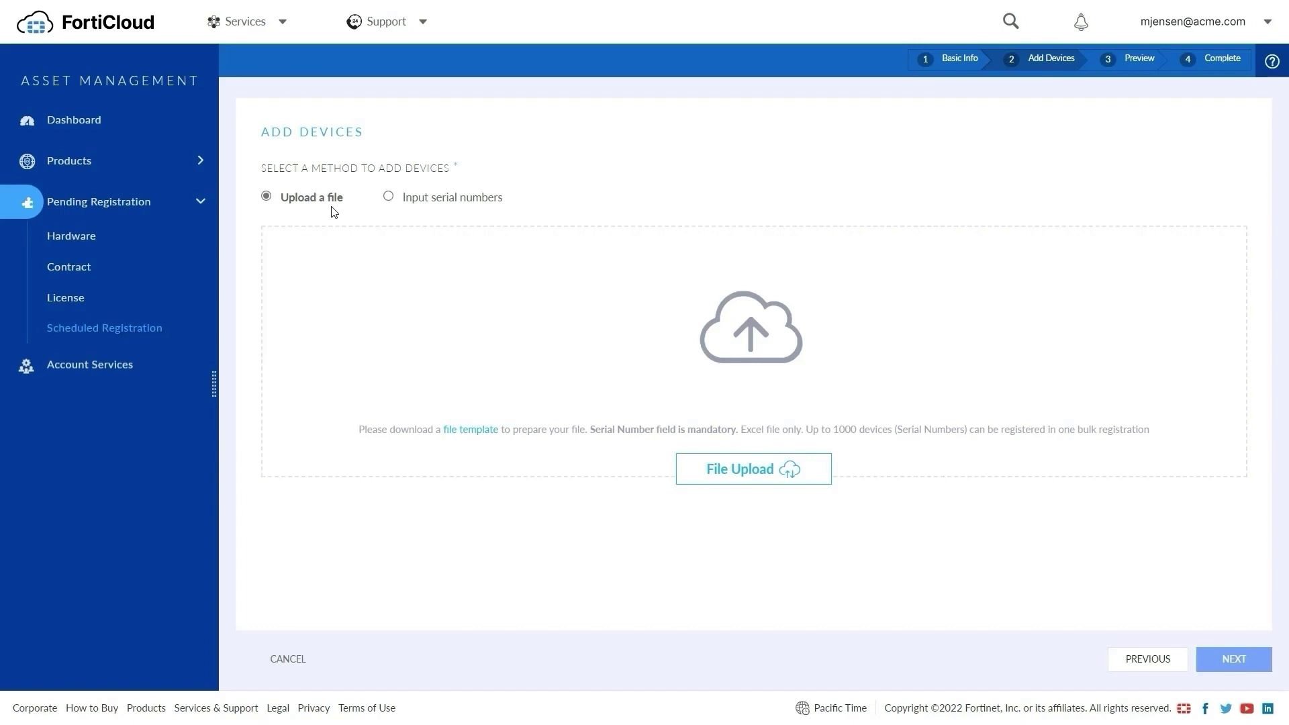
- Keep file upload as the method for adding devices, and download and open the bulk registration file template in Excel
{"action": "left_click", "coordinate": [388, 199]}
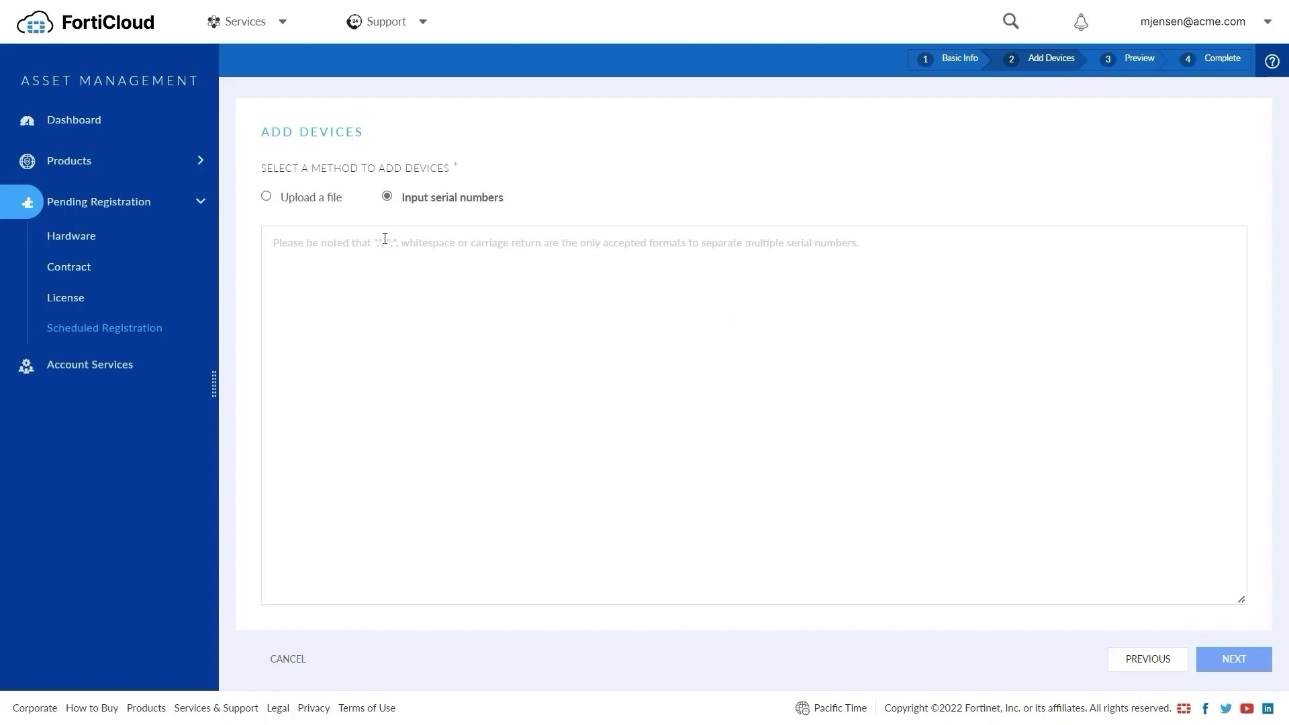
{"action": "left_click", "coordinate": [266, 196]}
{"action": "left_click", "coordinate": [486, 433]}
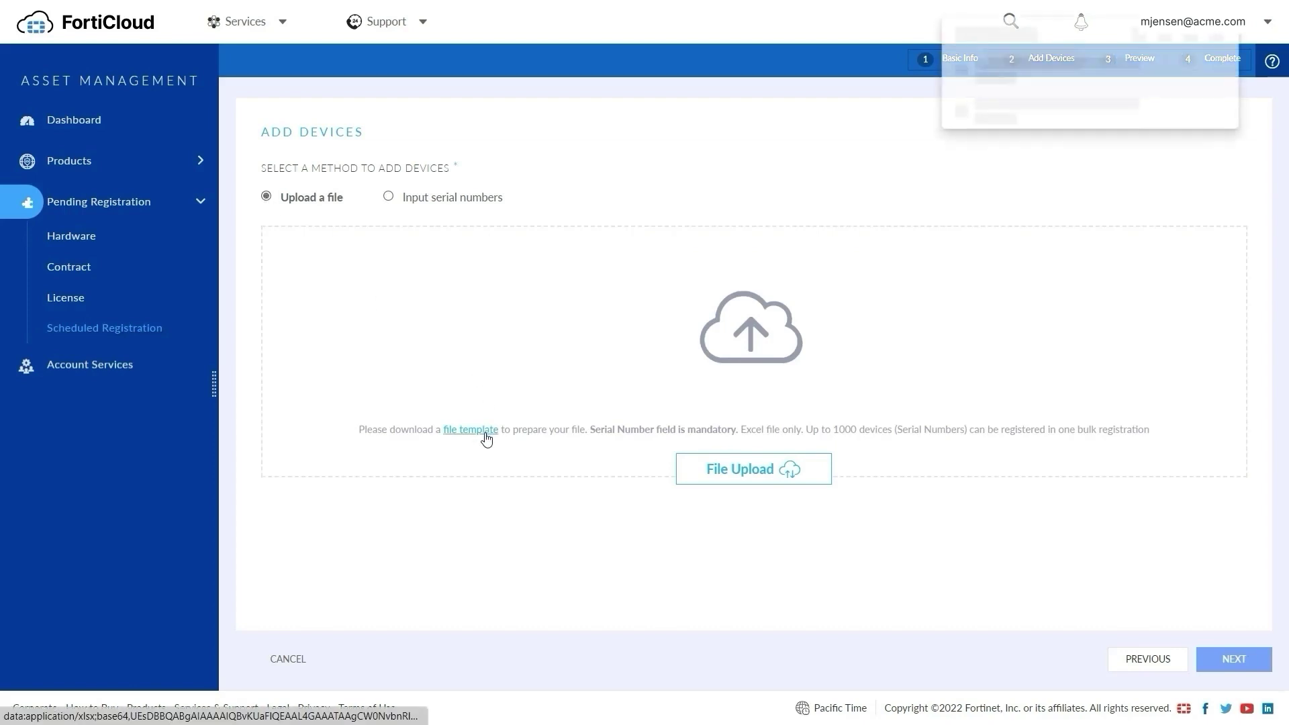
{"action": "left_click", "coordinate": [951, 77]}
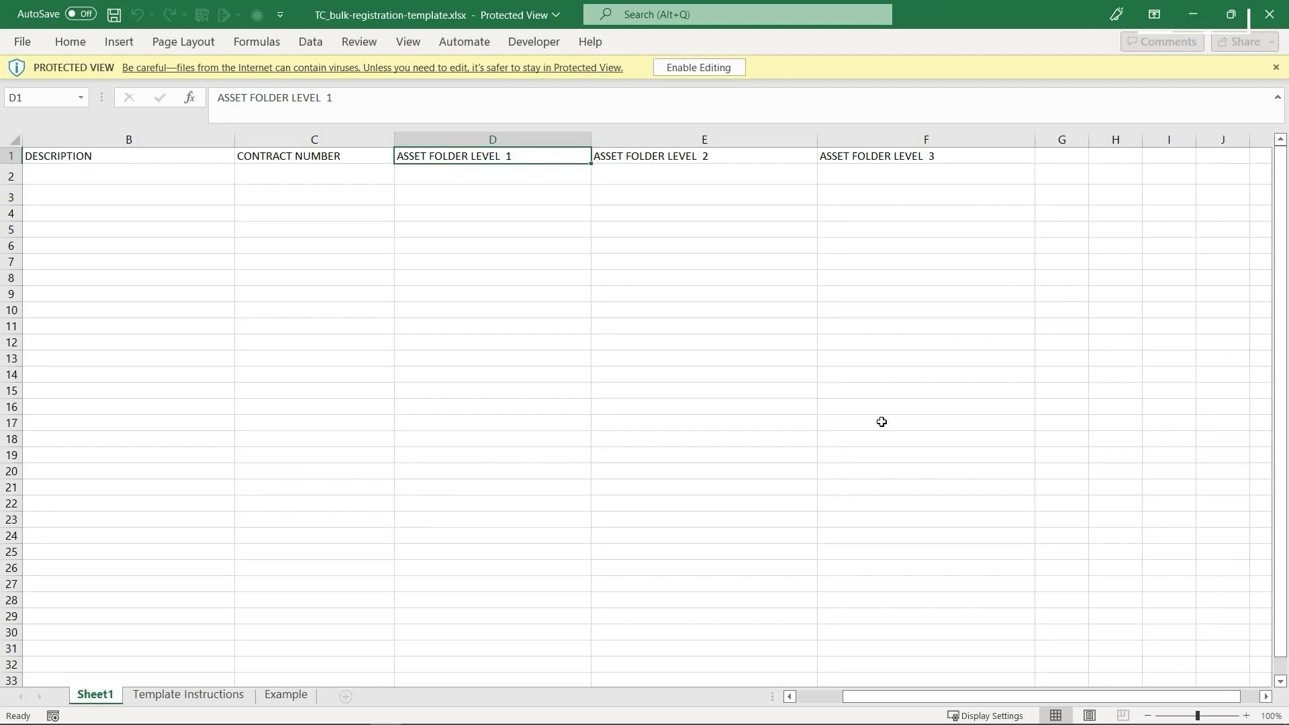
- Examine the template's instructions and example sheets for how to fill in serial numbers, contract numbers and asset folder levels
{"action": "left_click", "coordinate": [809, 693]}
{"action": "key", "text": "ctrl+Home"}
{"action": "left_click", "coordinate": [186, 694]}
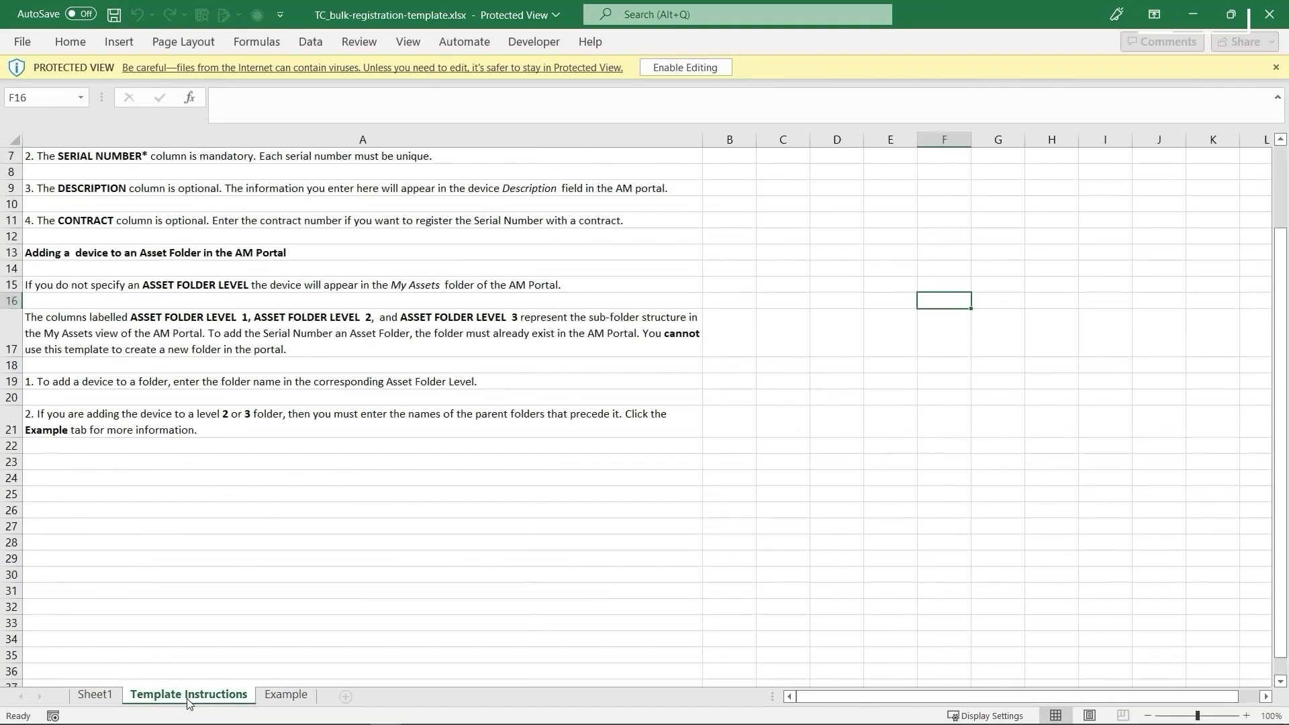
{"action": "left_click", "coordinate": [205, 160]}
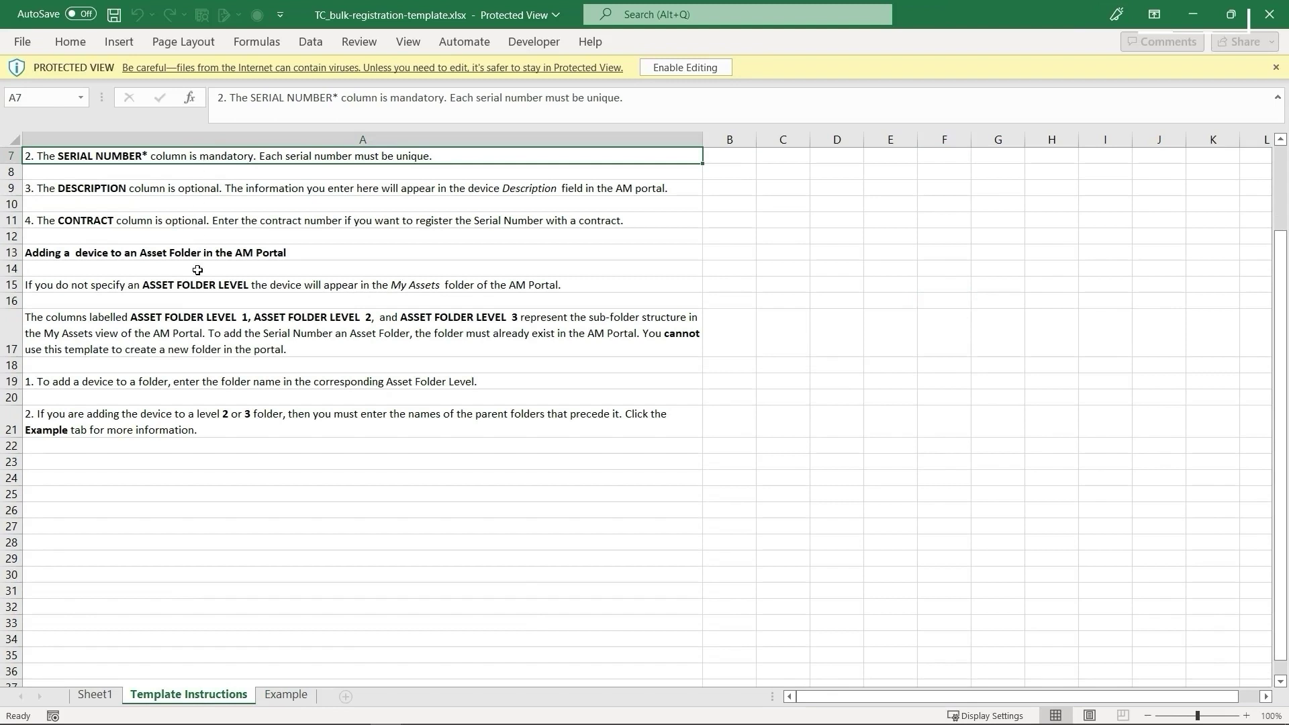
{"action": "left_click", "coordinate": [286, 694]}
{"action": "left_click_drag", "start_coordinate": [106, 172], "coordinate": [105, 209]}
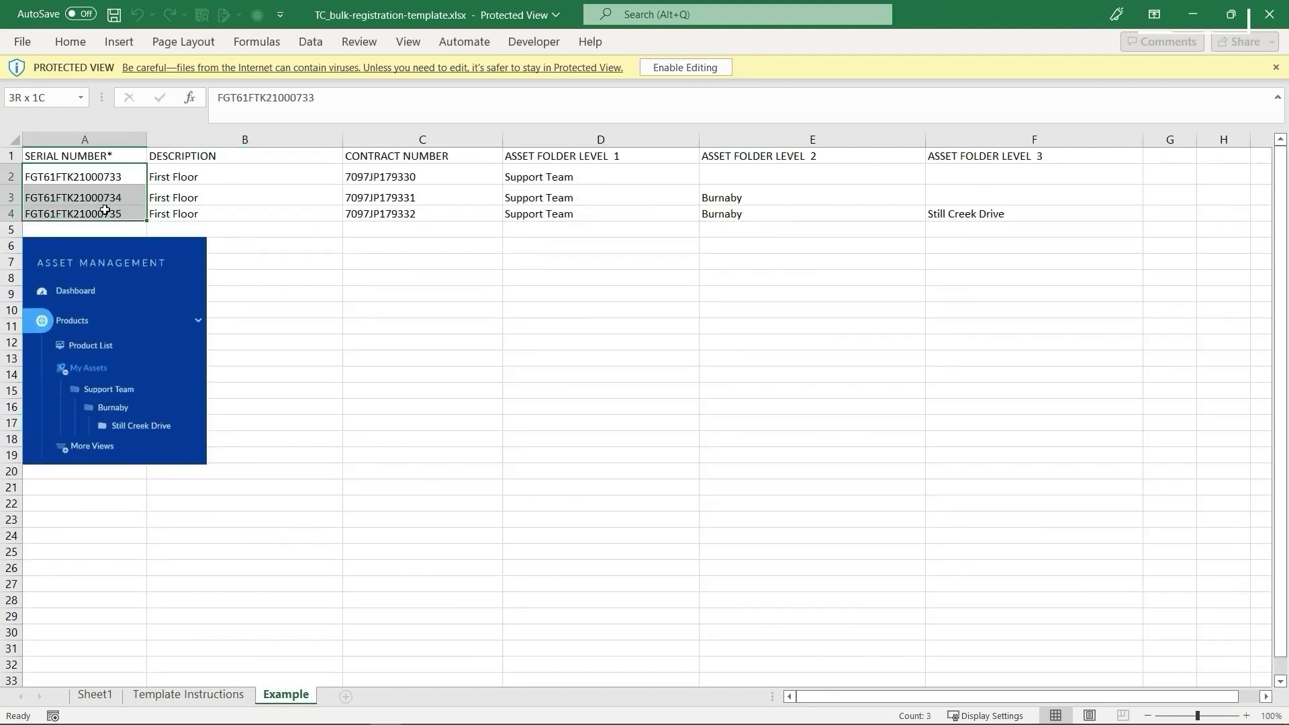
{"action": "left_click_drag", "start_coordinate": [437, 173], "coordinate": [440, 215]}
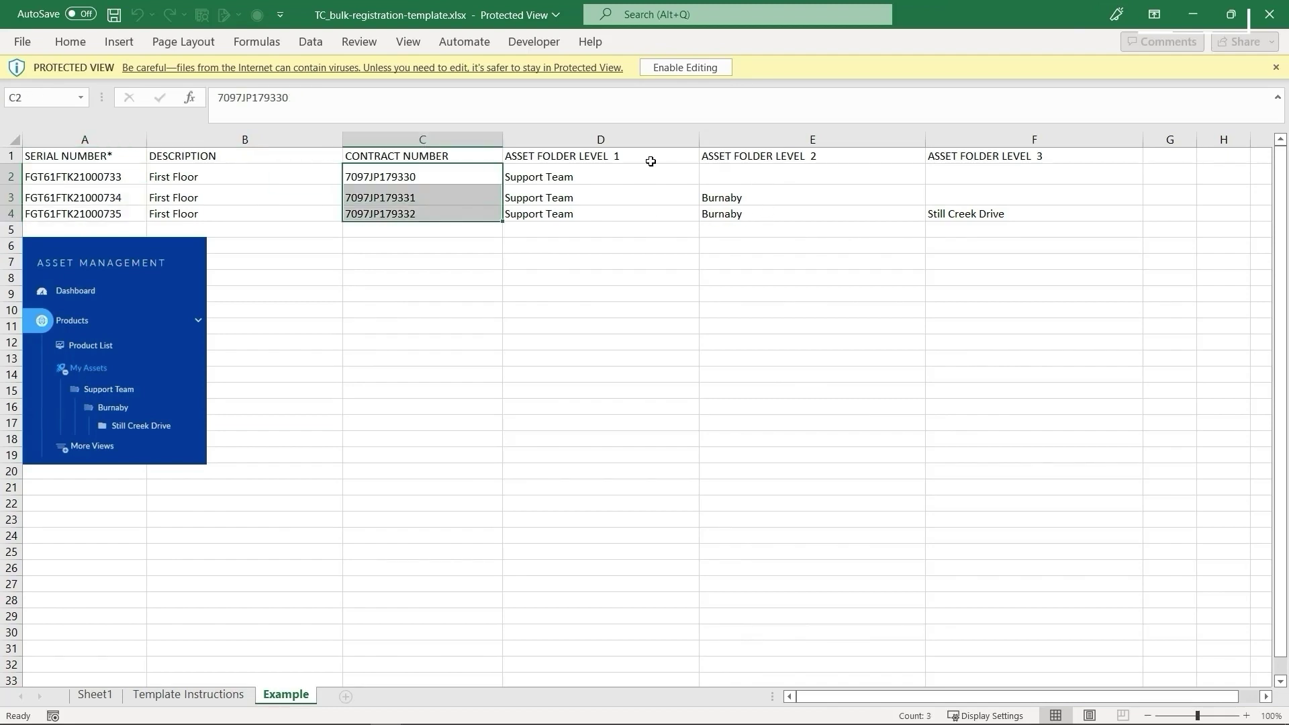
{"action": "left_click_drag", "start_coordinate": [650, 161], "coordinate": [946, 152]}
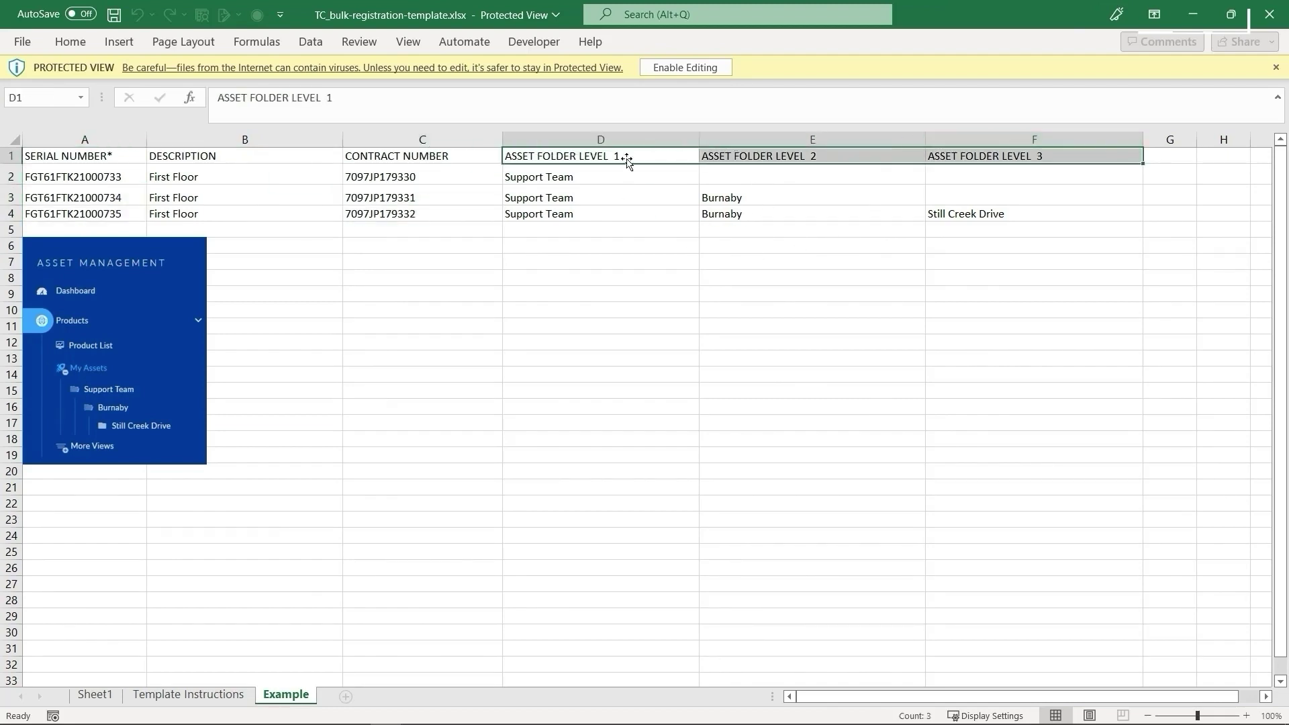
- Enable editing of the template workbook and return to Sheet1 with the serial number column in view
{"action": "left_click", "coordinate": [685, 67]}
{"action": "left_click", "coordinate": [87, 698]}
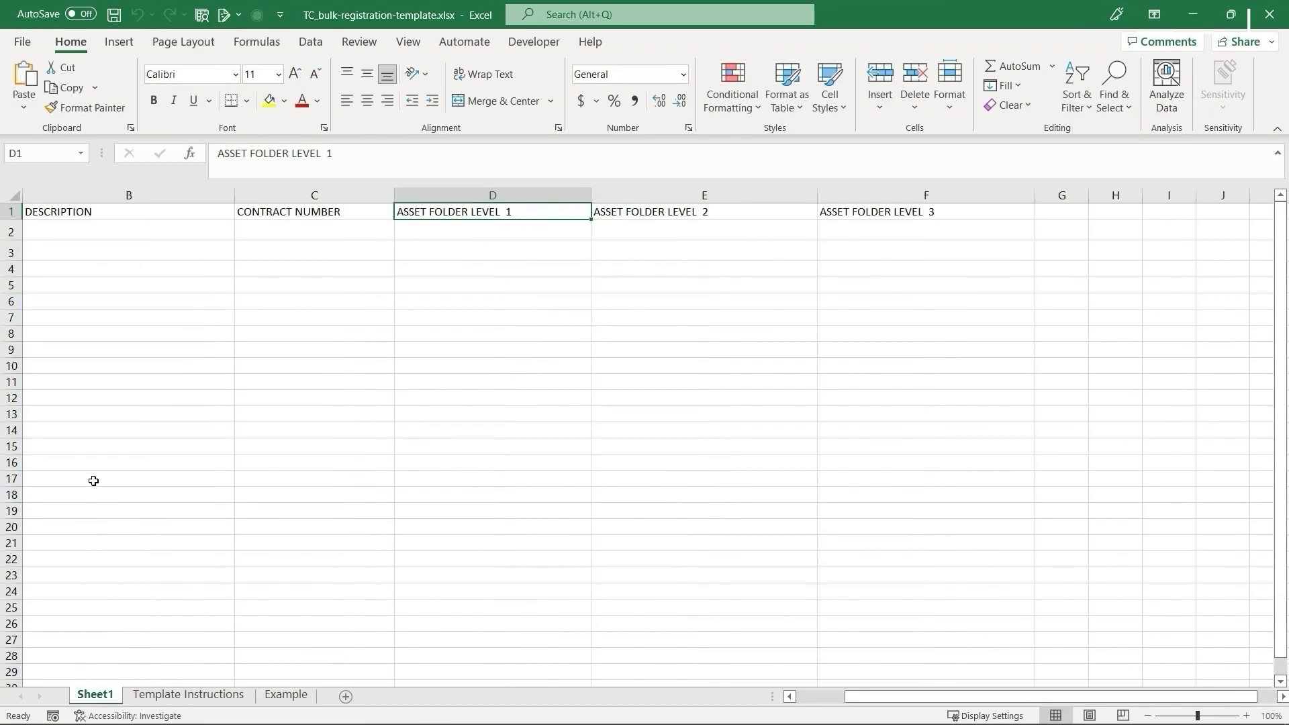
{"action": "left_click", "coordinate": [790, 696]}
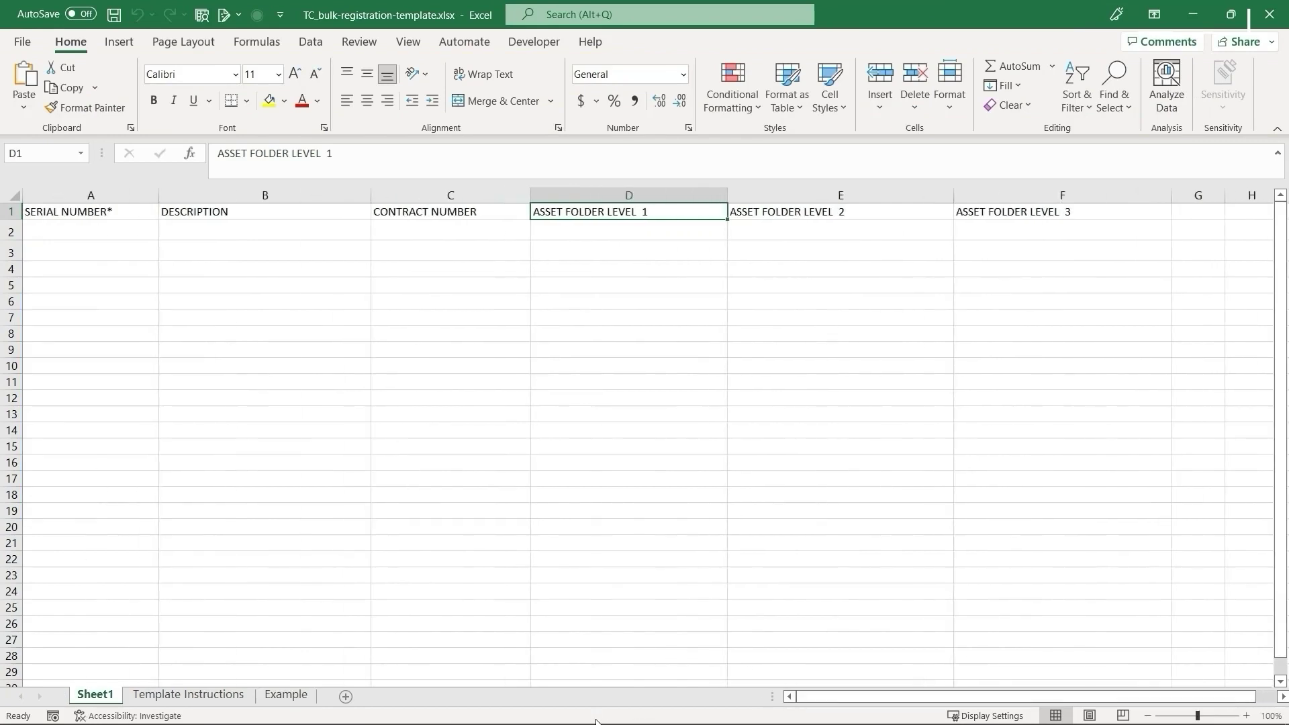
- Switch to FortiCloud, search the pending hardware for 80E and export the results as a CSV file
{"action": "key", "text": "alt+Tab"}
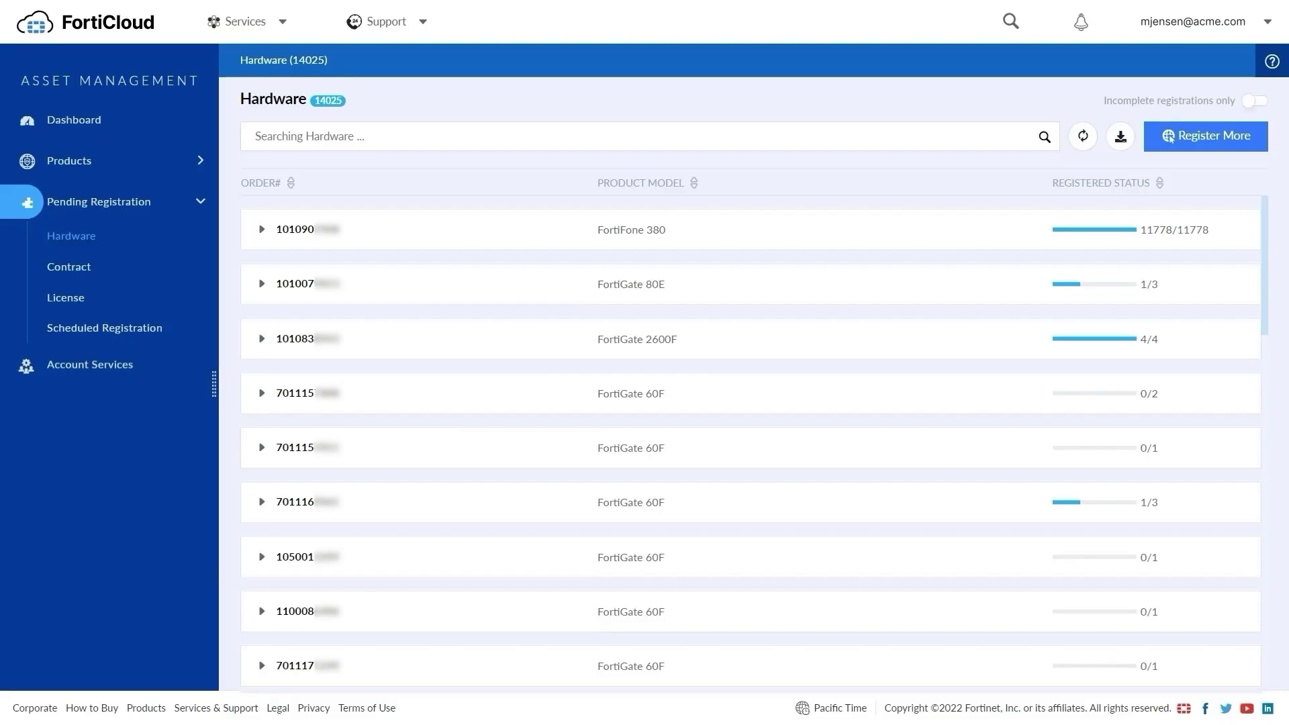
{"action": "type", "text": "80E"}
{"action": "key", "text": "Return"}
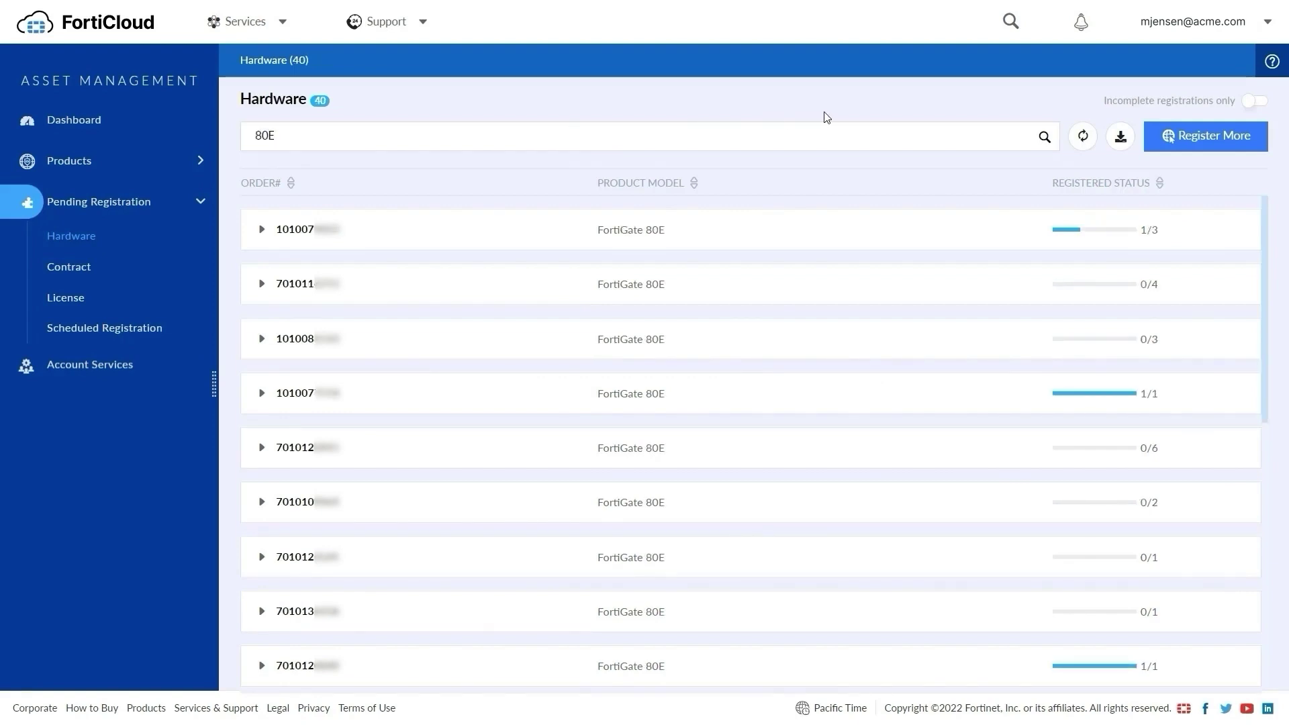
{"action": "left_click", "coordinate": [1119, 140]}
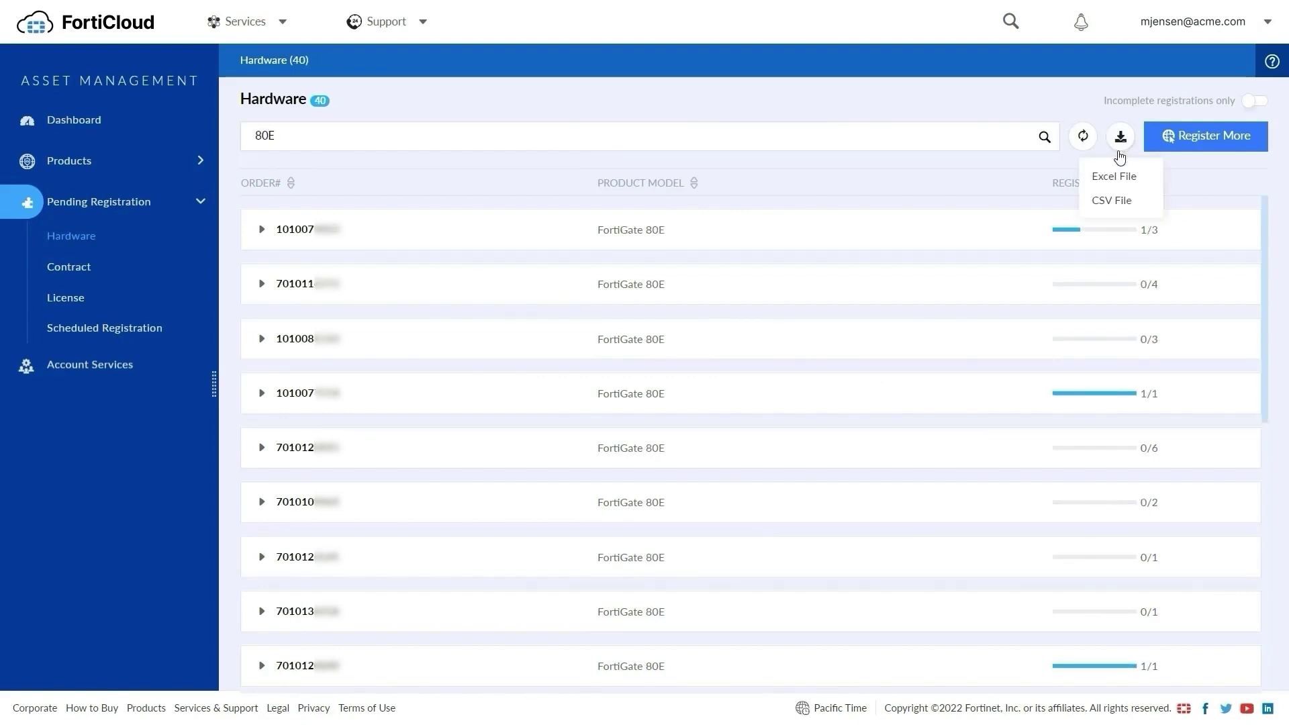
{"action": "left_click", "coordinate": [1117, 202]}
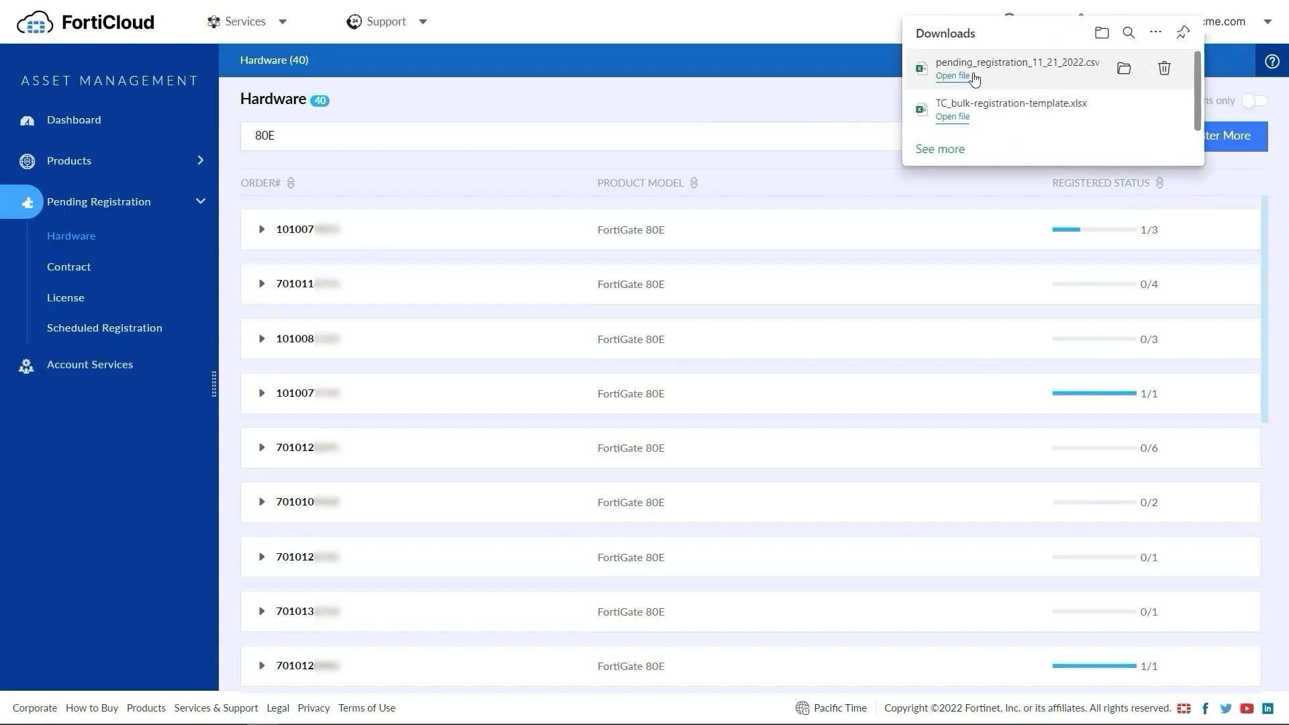
- Open the exported hardware CSV and copy five pending serial numbers from rows 31 to 35 into the template's serial number column from A2
{"action": "left_click", "coordinate": [953, 76]}
{"action": "scroll", "coordinate": [222, 450], "scroll_direction": "down", "scroll_amount": 5}
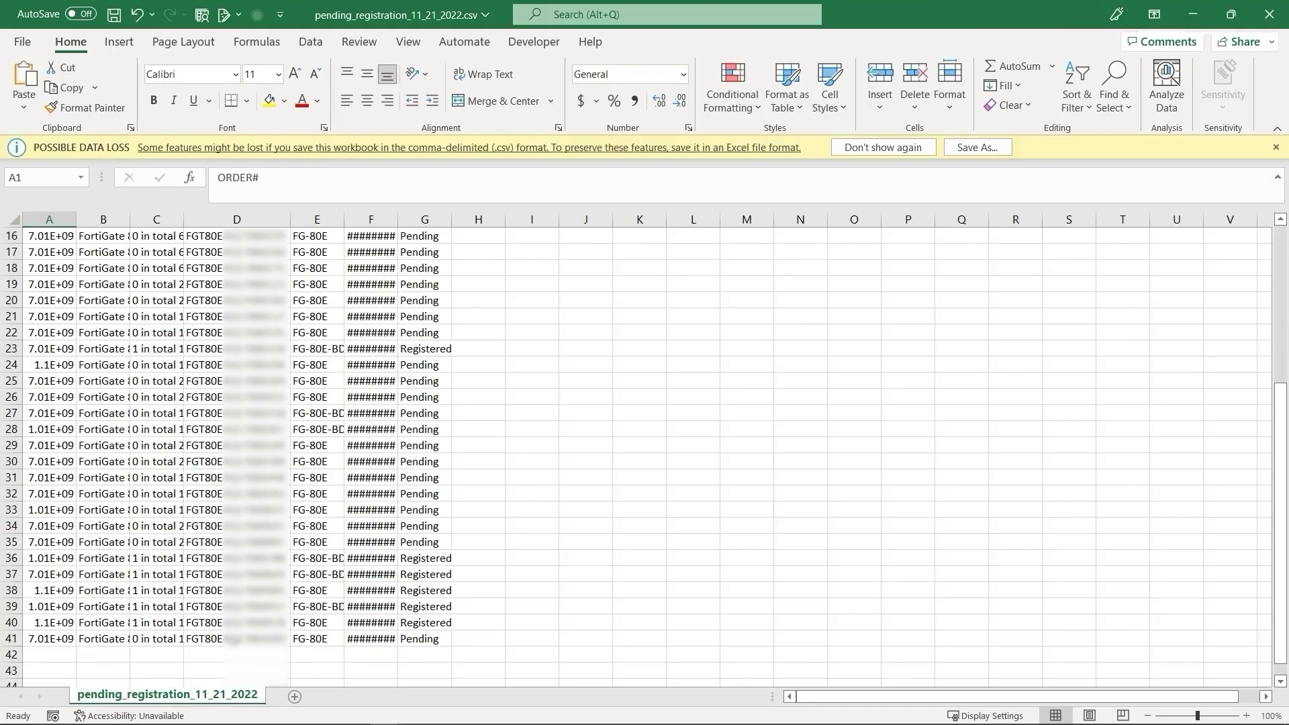
{"action": "left_click_drag", "start_coordinate": [242, 542], "coordinate": [240, 477]}
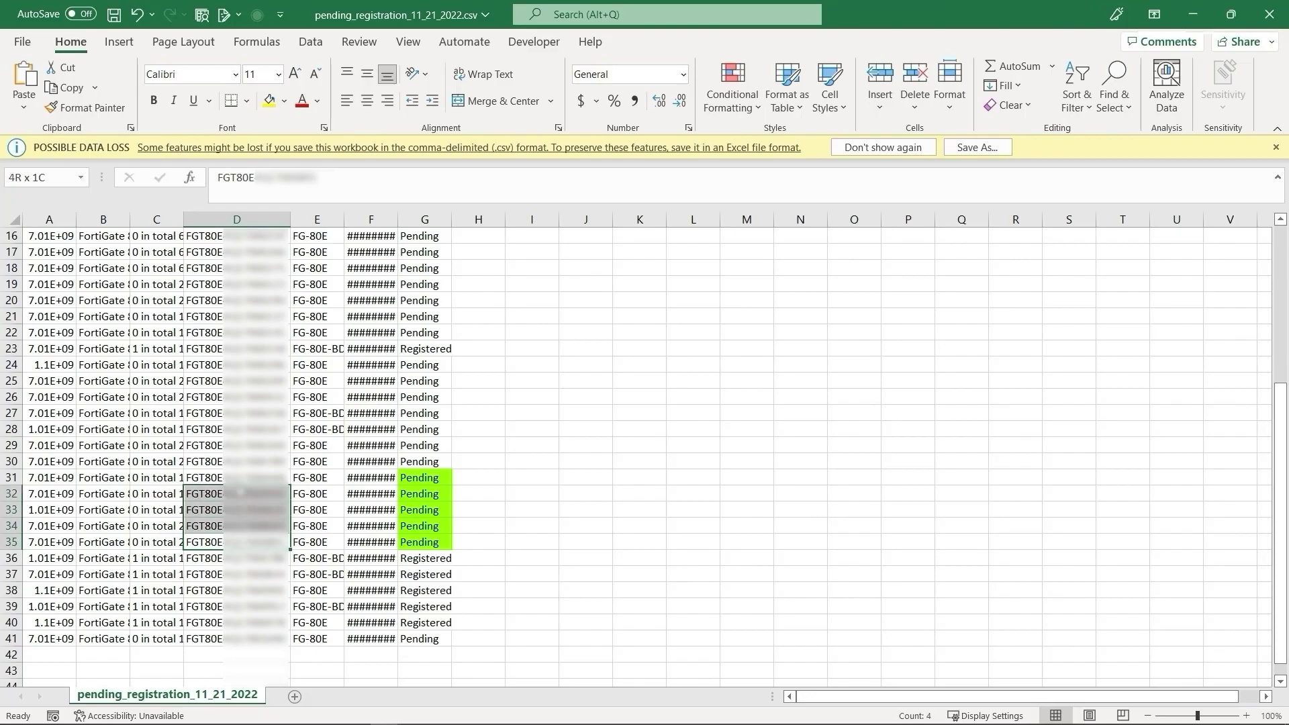
{"action": "key", "text": "ctrl+c"}
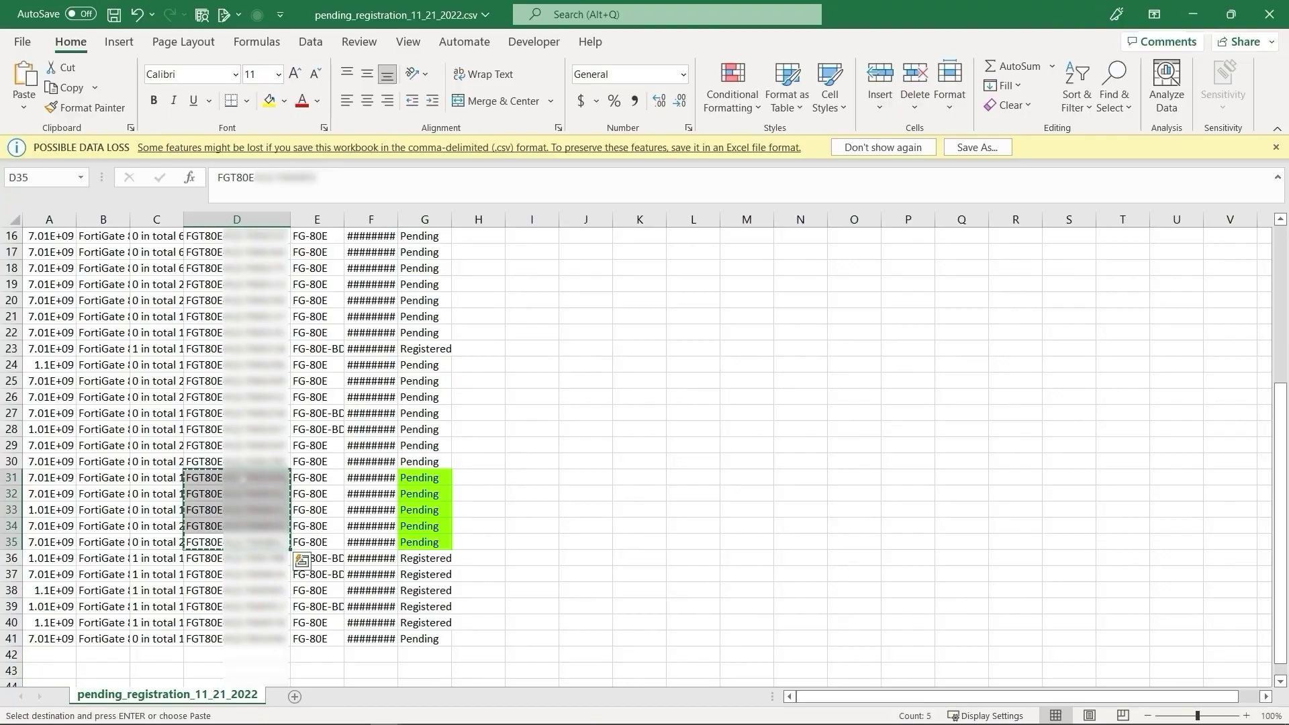
{"action": "key", "text": "alt+Tab"}
{"action": "left_click", "coordinate": [114, 227]}
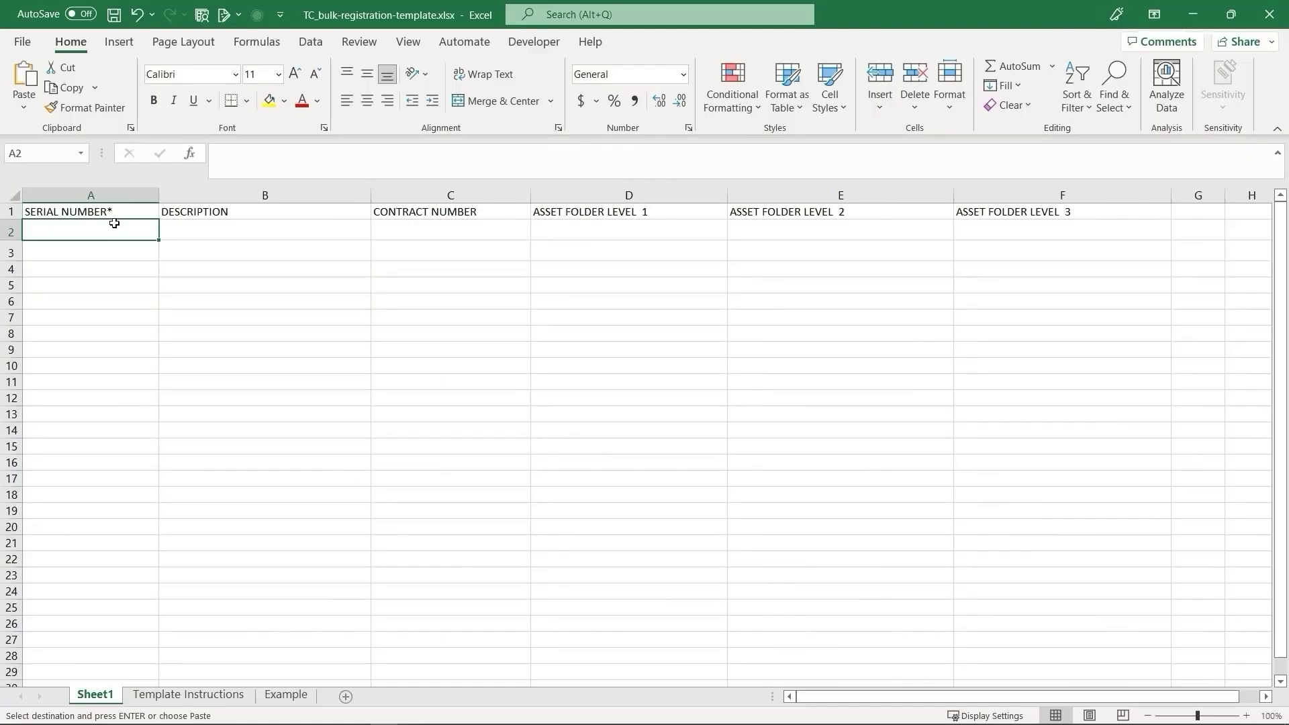
{"action": "key", "text": "ctrl+v"}
- Enter the description 80E for the first device and copy it to the other four devices, filling B2 to B6
{"action": "left_click", "coordinate": [222, 231]}
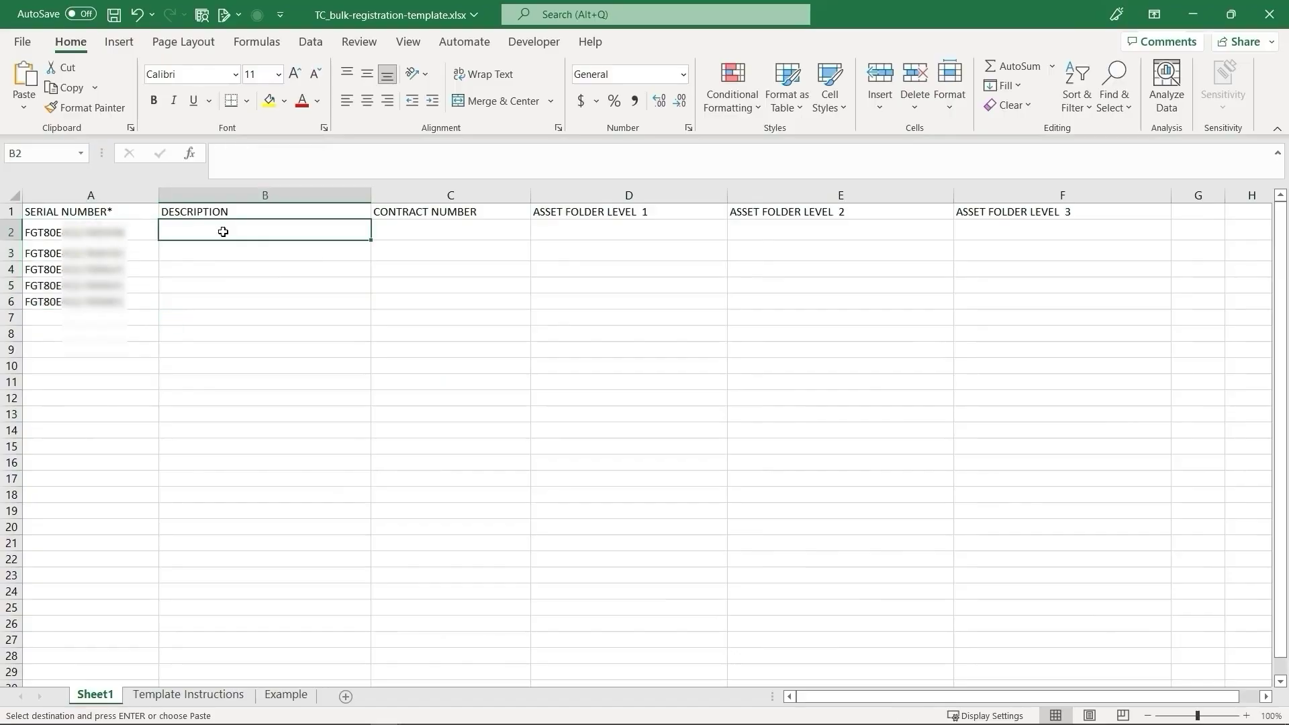
{"action": "type", "text": "80E"}
{"action": "key", "text": "Return"}
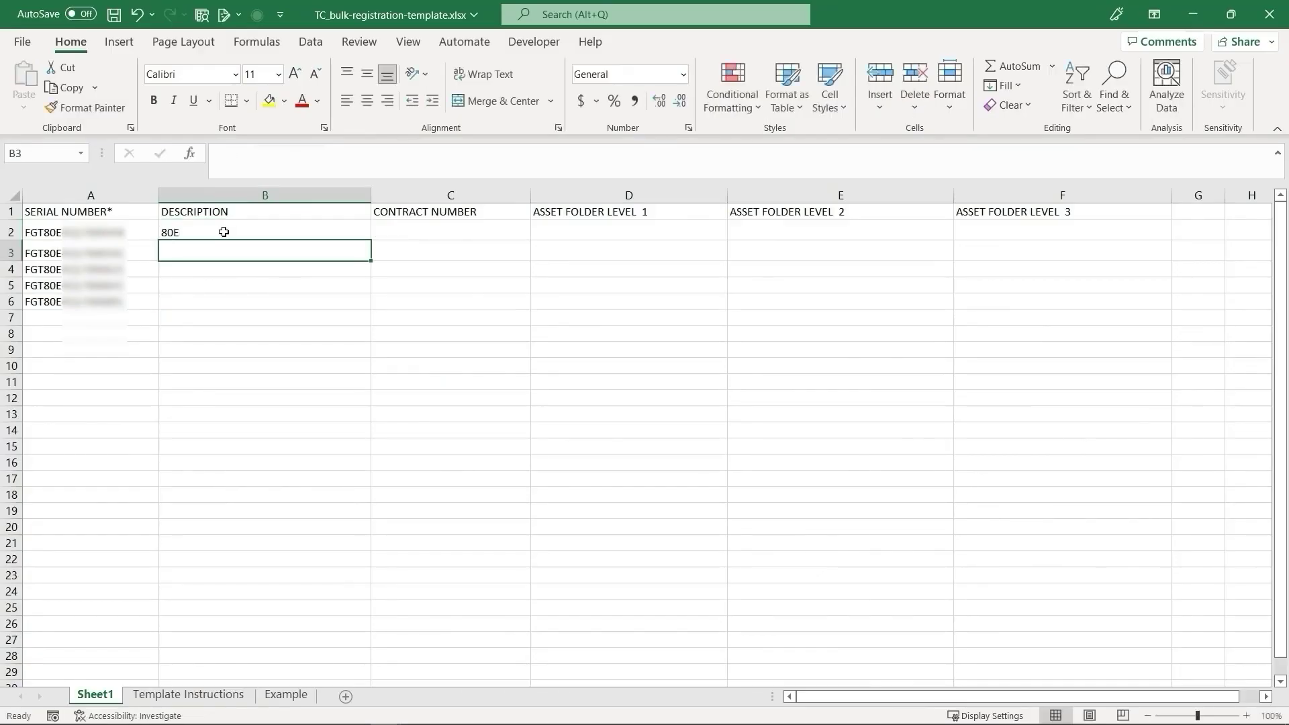
{"action": "left_click", "coordinate": [222, 231]}
{"action": "key", "text": "ctrl+c"}
{"action": "left_click_drag", "start_coordinate": [230, 247], "coordinate": [239, 301]}
{"action": "key", "text": "ctrl+v"}
- Switch to FortiCloud, search the pending contracts for E80 and export the results as a CSV file
{"action": "left_click", "coordinate": [396, 235]}
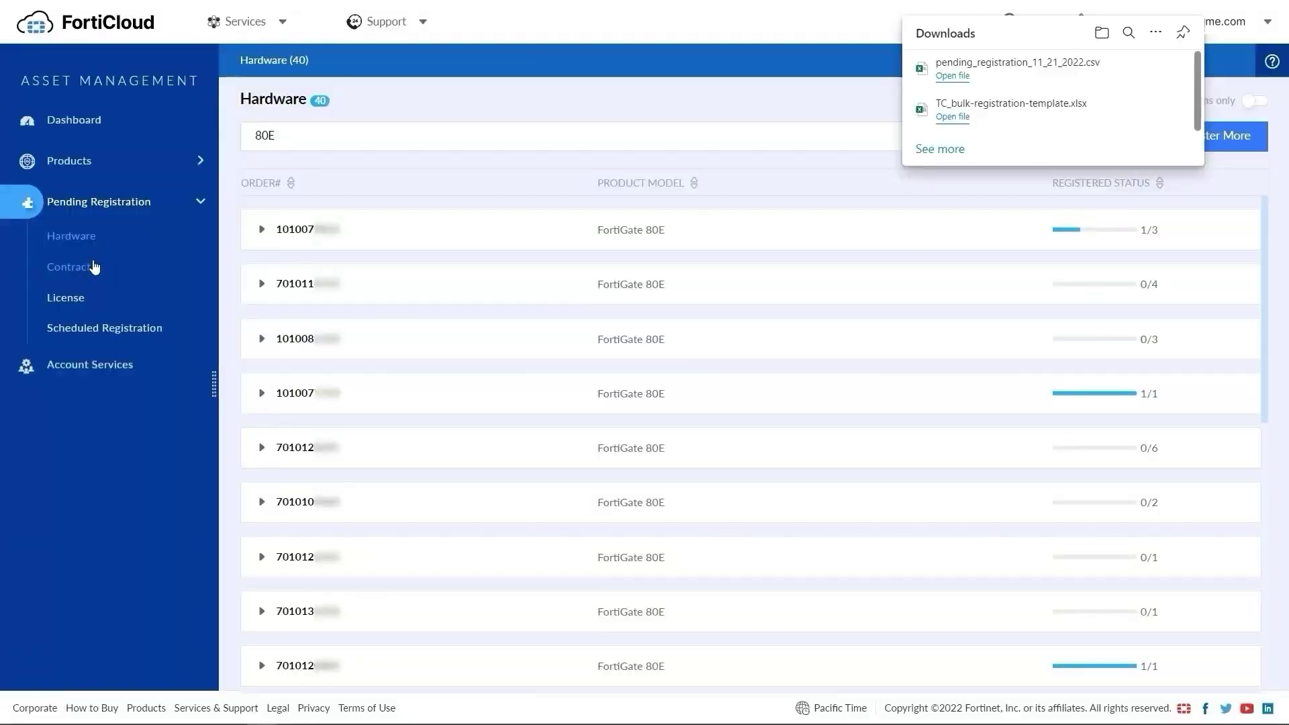
{"action": "left_click", "coordinate": [87, 272]}
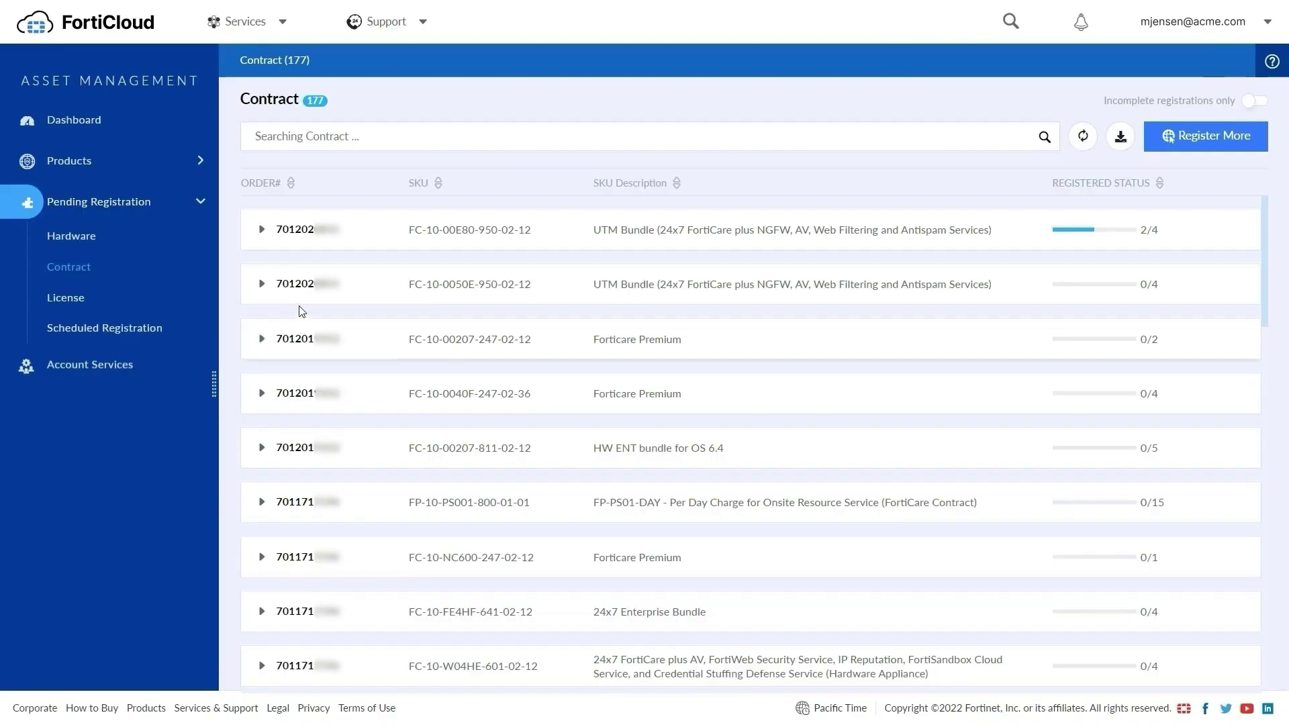
{"action": "type", "text": "E80"}
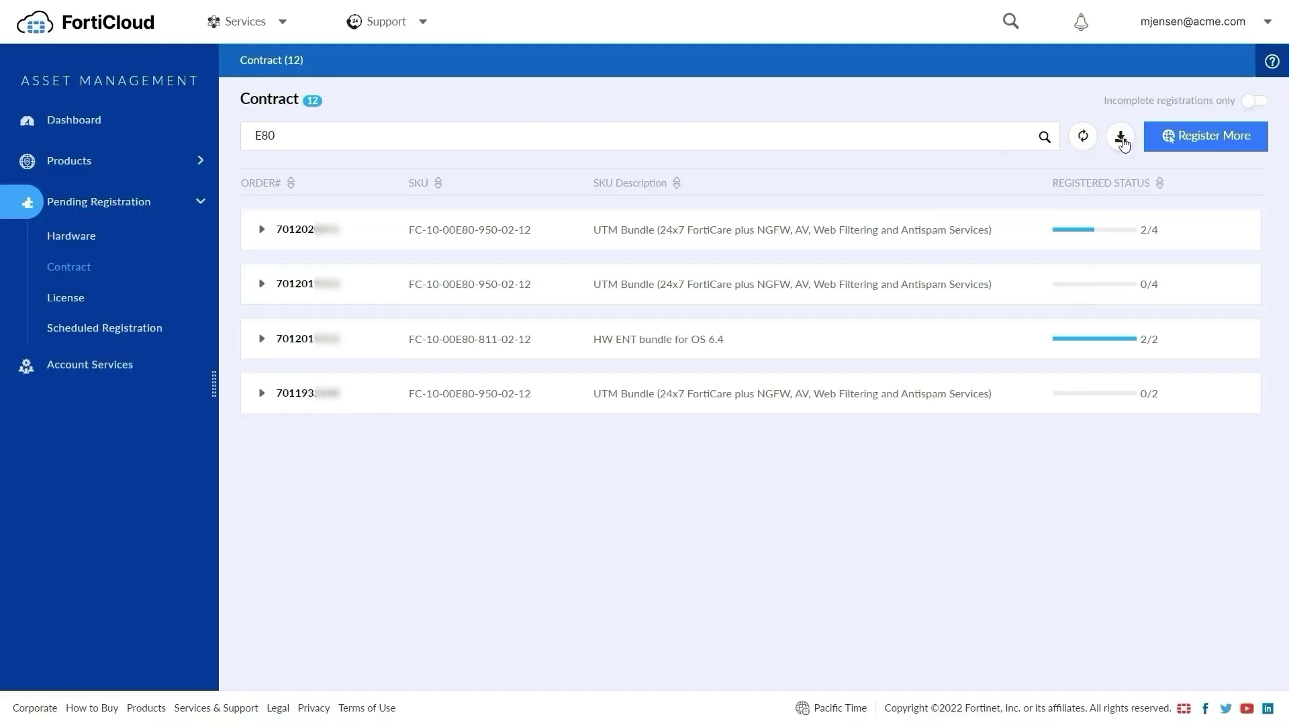
{"action": "left_click", "coordinate": [1120, 138]}
{"action": "left_click", "coordinate": [1111, 199]}
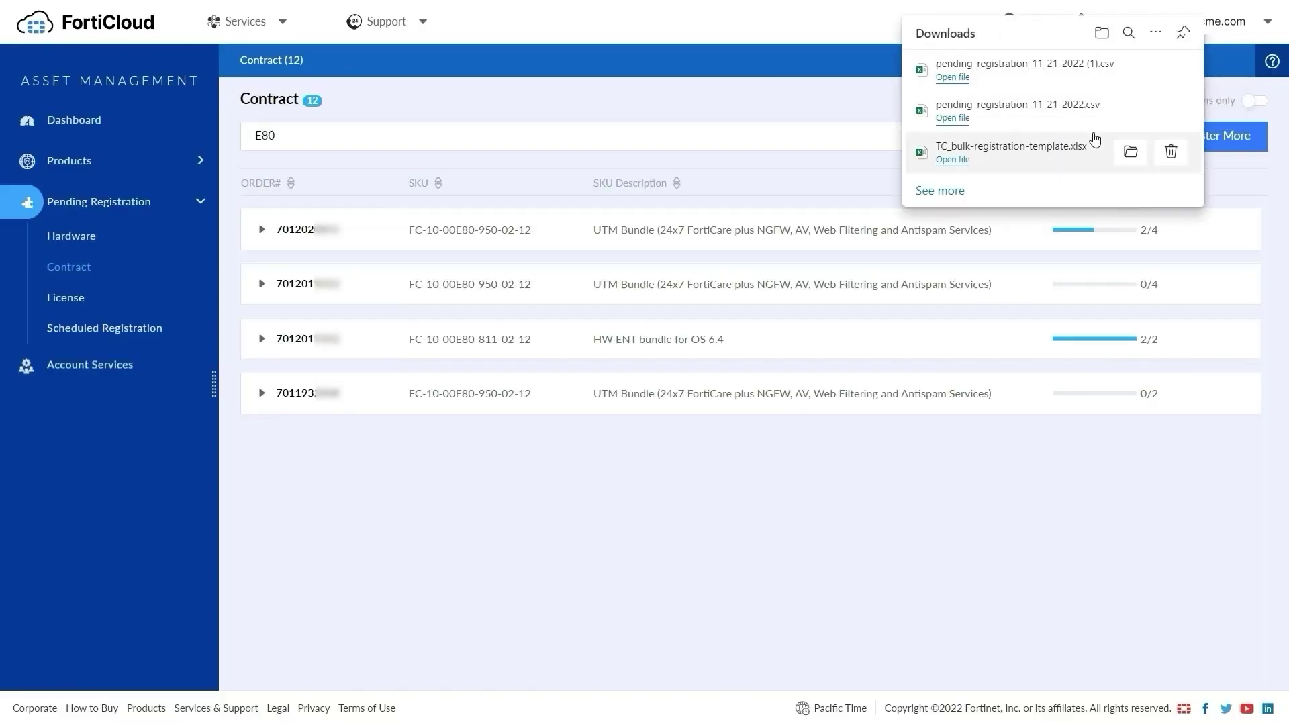
- Open the exported contract CSV and copy the two pending contract numbers in rows 12 and 13 into the template's contract column from C2
{"action": "left_click", "coordinate": [952, 77]}
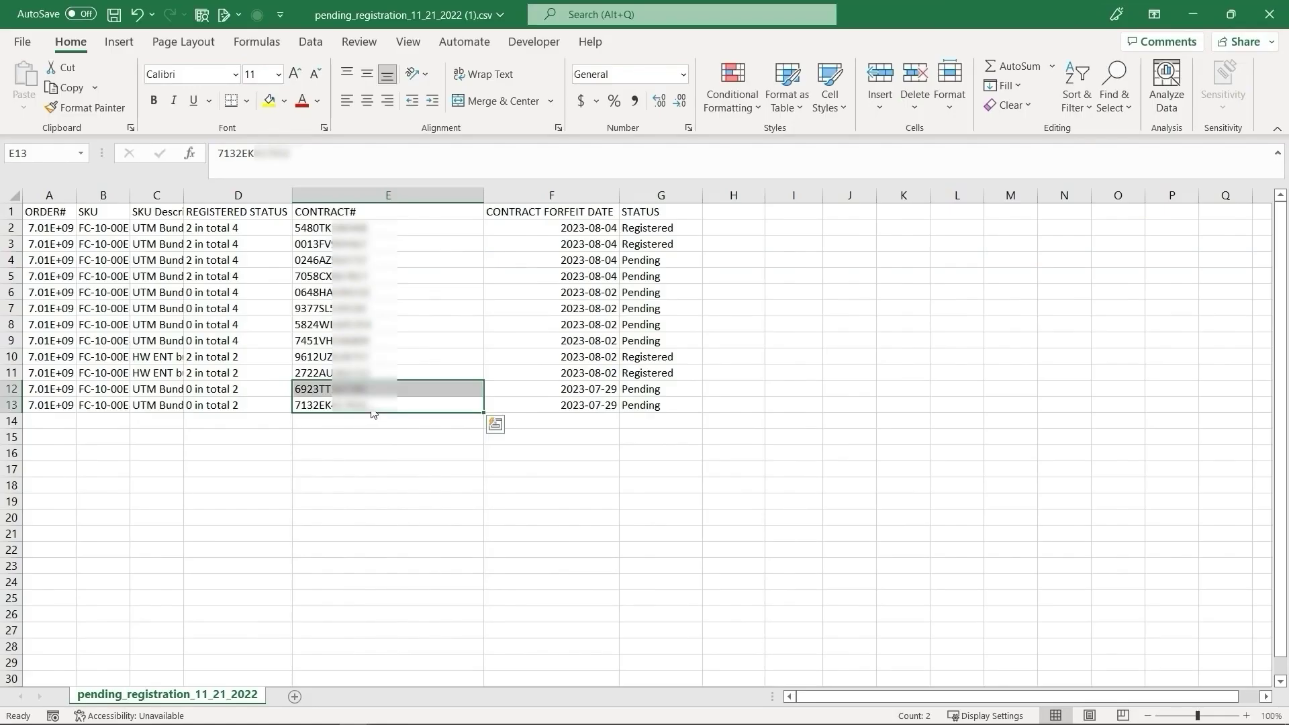
{"action": "key", "text": "ctrl+c"}
{"action": "key", "text": "alt+Tab"}
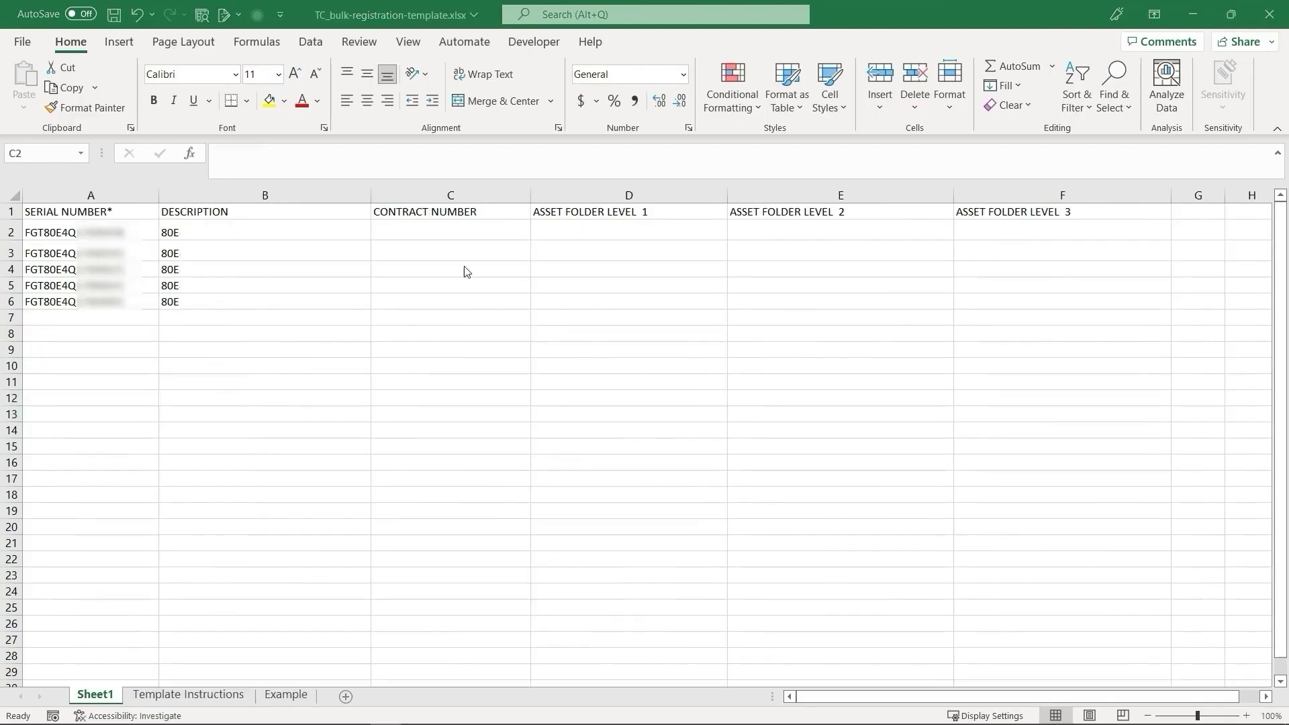
{"action": "left_click", "coordinate": [472, 231]}
{"action": "key", "text": "ctrl+v"}
- Fill the first device's asset folder levels 1 to 3 with Branch1, Location1 and Department1
{"action": "left_click", "coordinate": [656, 230]}
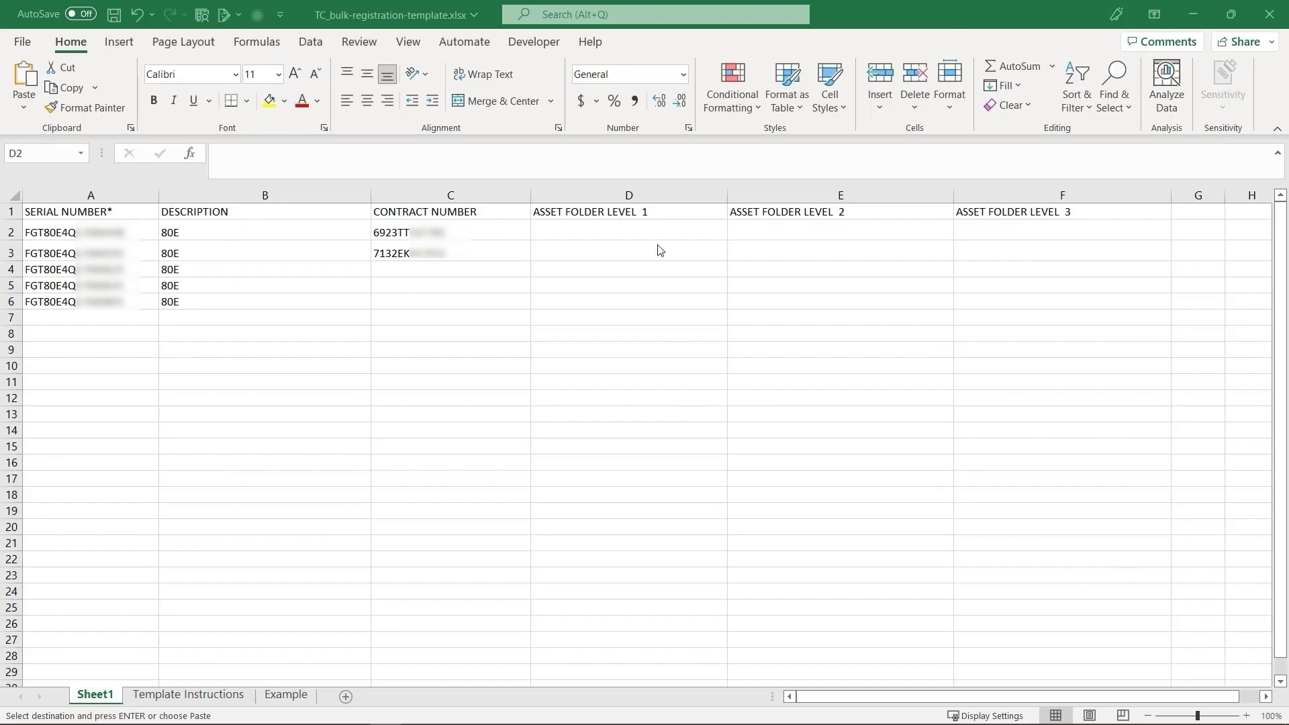
{"action": "left_click", "coordinate": [651, 229]}
{"action": "type", "text": "Branch1"}
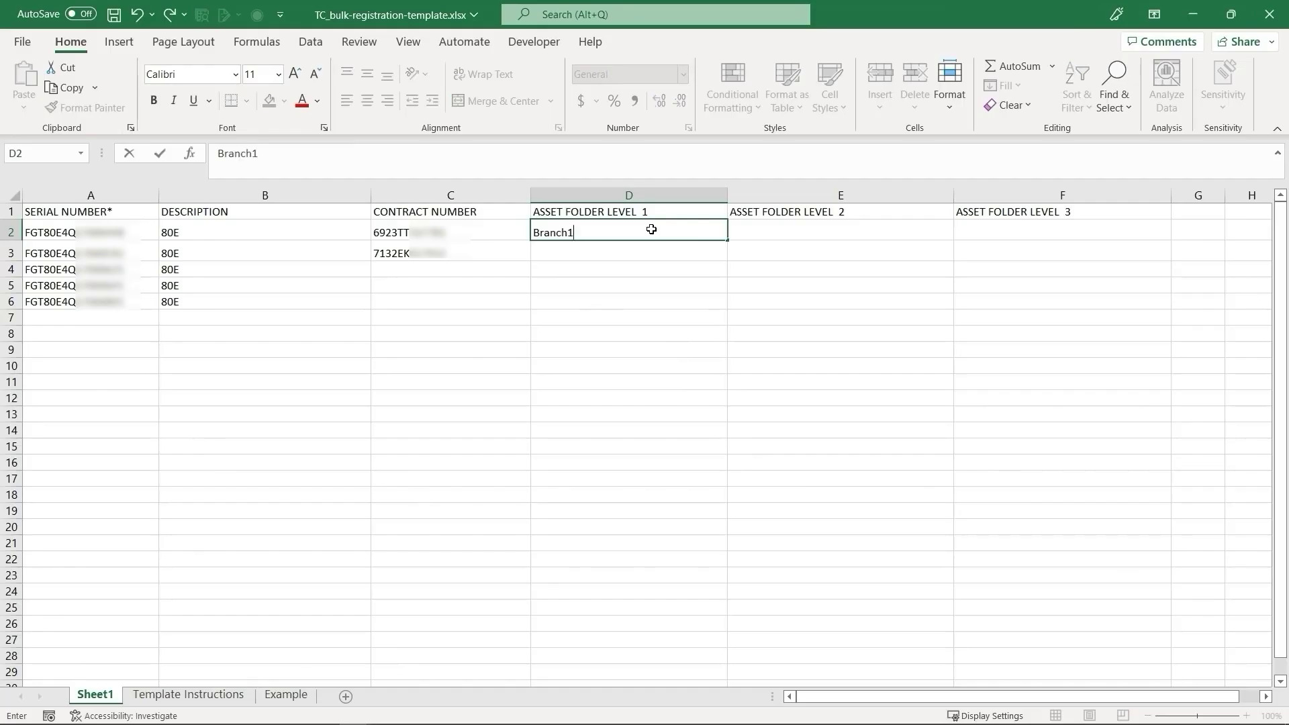
{"action": "key", "text": "Tab"}
{"action": "left_click", "coordinate": [651, 229]}
{"action": "left_click", "coordinate": [819, 233]}
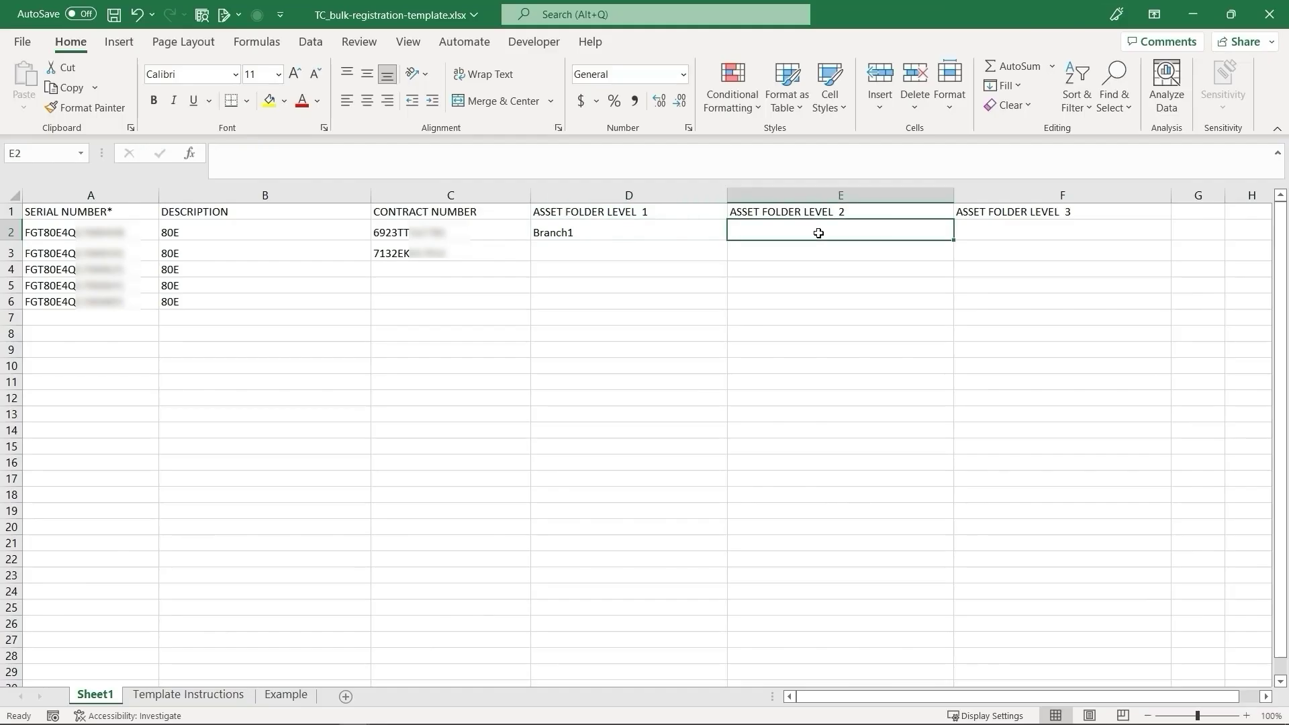
{"action": "type", "text": "Location1"}
{"action": "key", "text": "Tab"}
{"action": "type", "text": "Depart"}
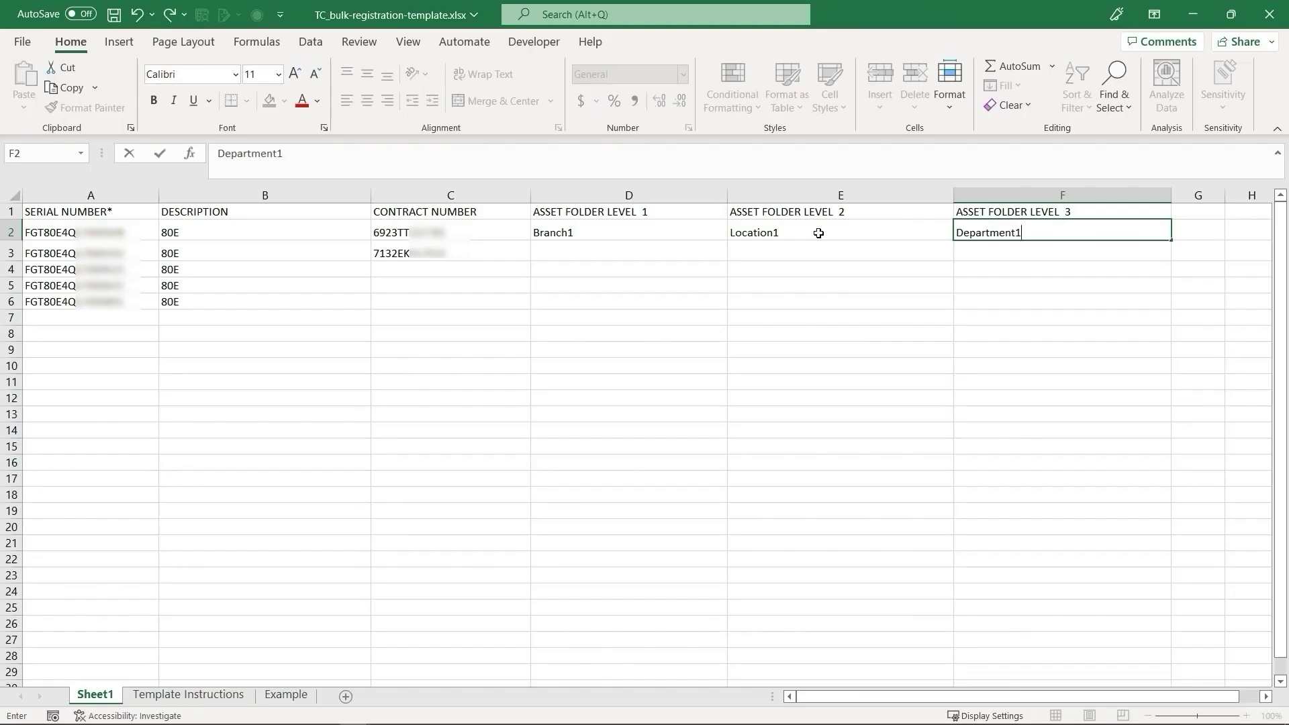
{"action": "key", "text": "Return"}
- Copy the three asset folder levels to the second device and extend them as a series to the third device as Branch2, Location2, Department2
{"action": "left_click_drag", "start_coordinate": [645, 234], "coordinate": [1000, 236]}
{"action": "key", "text": "ctrl+c"}
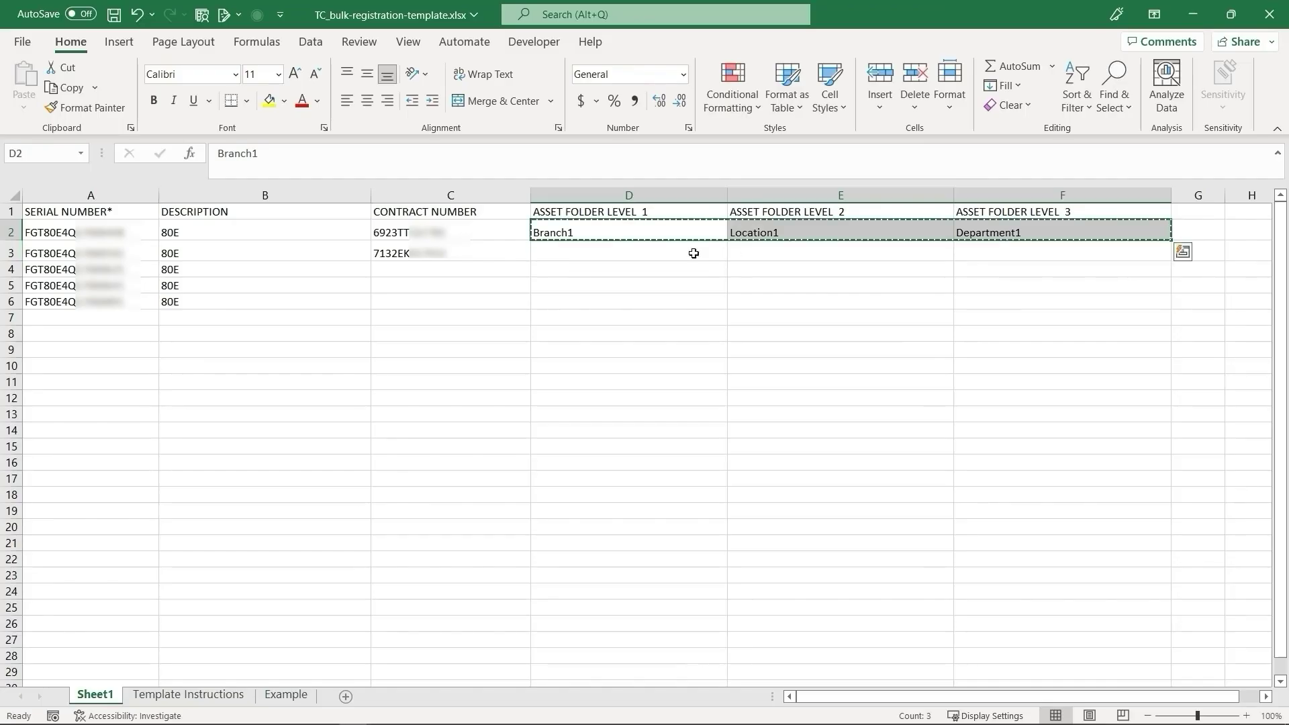
{"action": "left_click", "coordinate": [694, 253]}
{"action": "key", "text": "ctrl+v"}
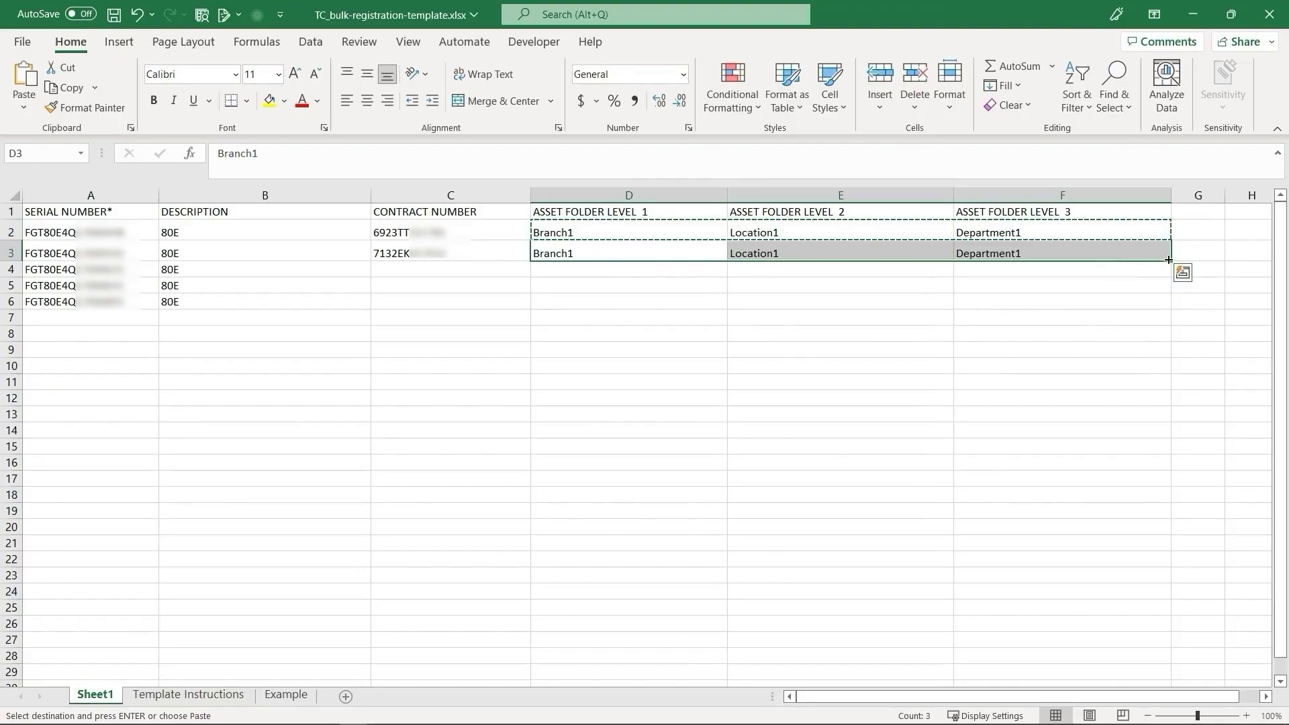
{"action": "left_click_drag", "start_coordinate": [1171, 263], "coordinate": [1162, 279]}
{"action": "left_click", "coordinate": [984, 334]}
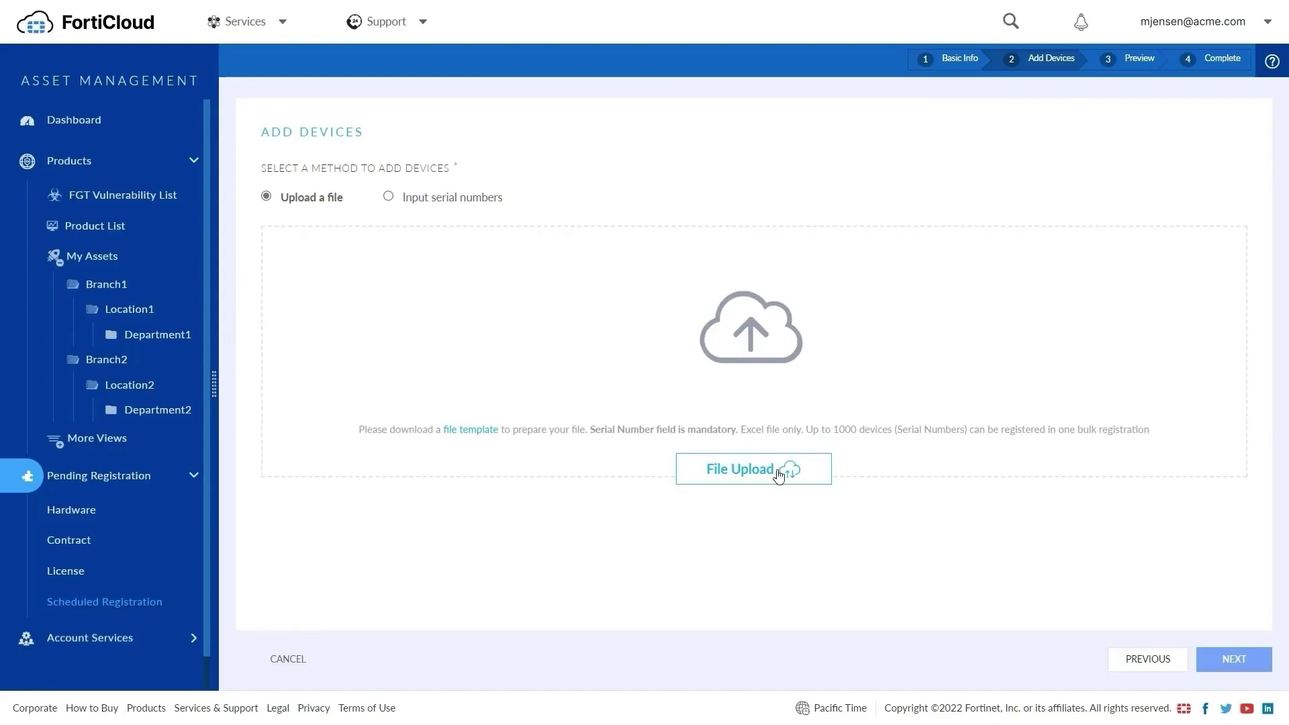
- In FortiCloud, upload TC_bulk-registration-template.xlsx to add the devices and continue to the registration preview
{"action": "left_click", "coordinate": [779, 474]}
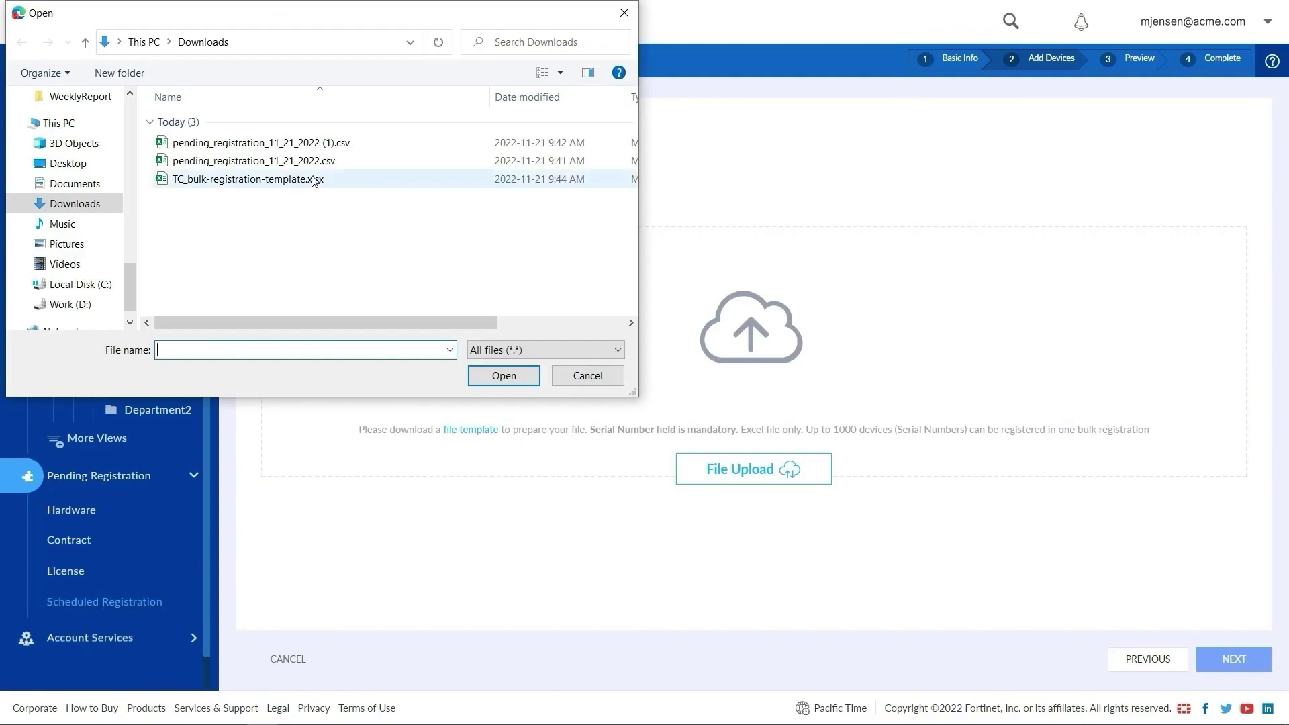
{"action": "left_click", "coordinate": [313, 180]}
{"action": "left_click", "coordinate": [525, 381]}
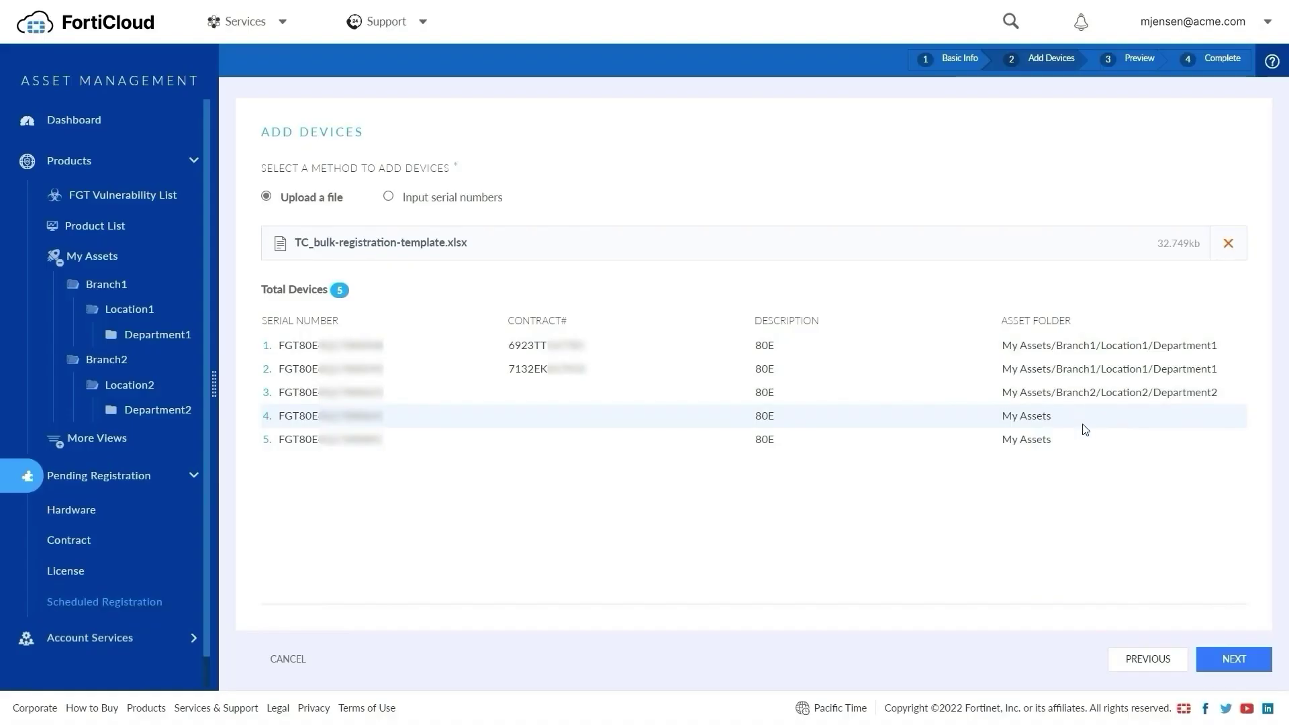
{"action": "left_click", "coordinate": [1221, 663]}
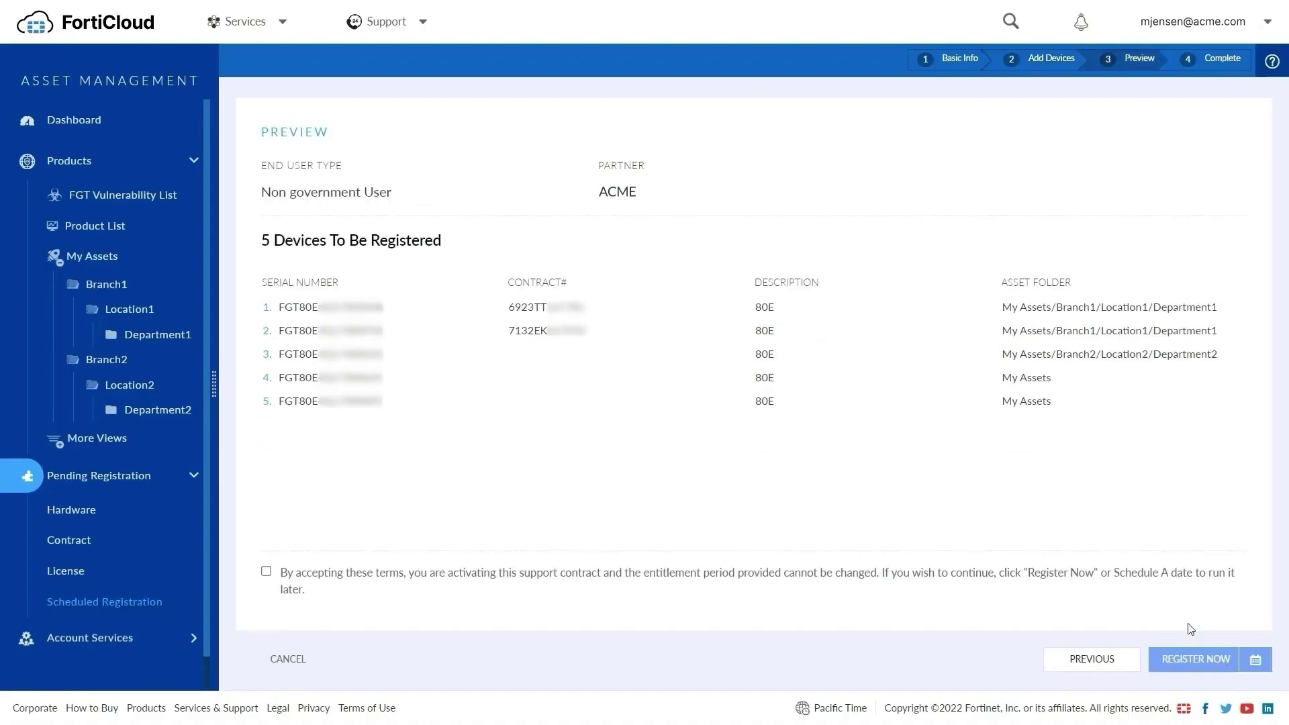
- Accept the support contract terms, register the five devices immediately and complete the bulk registration
{"action": "left_click", "coordinate": [266, 572]}
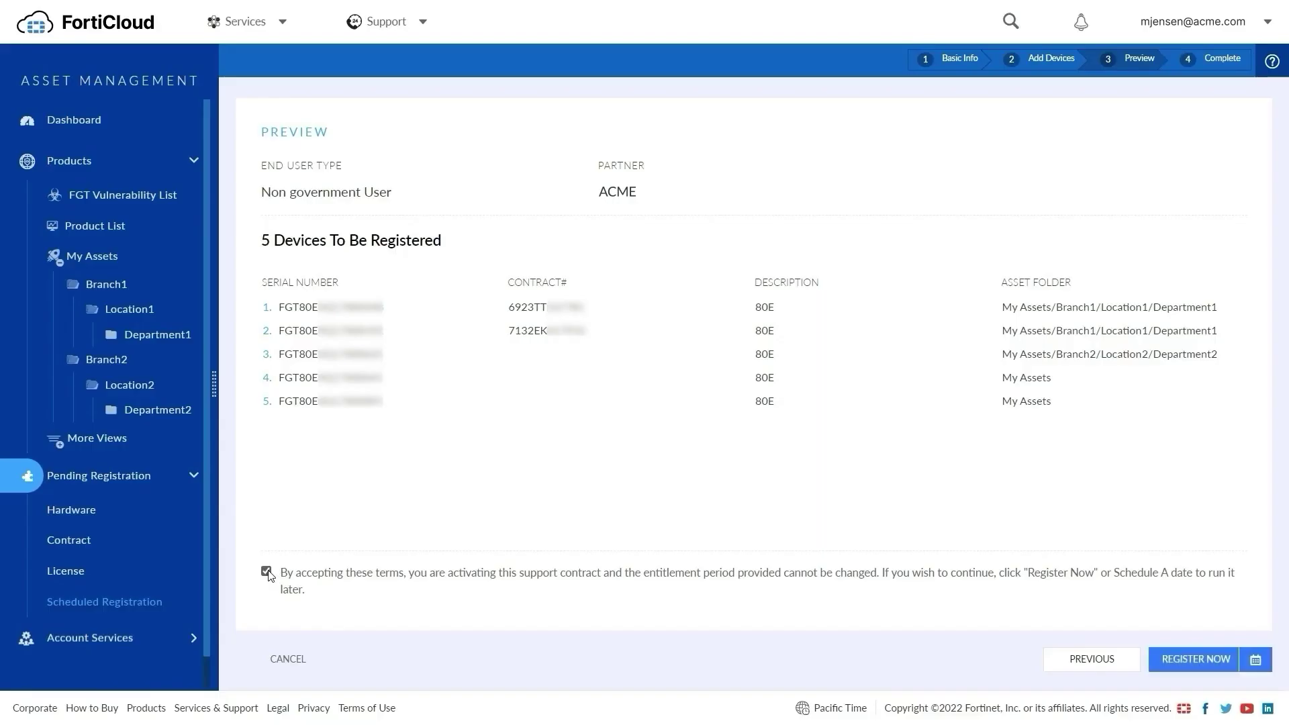
{"action": "left_click", "coordinate": [1184, 662]}
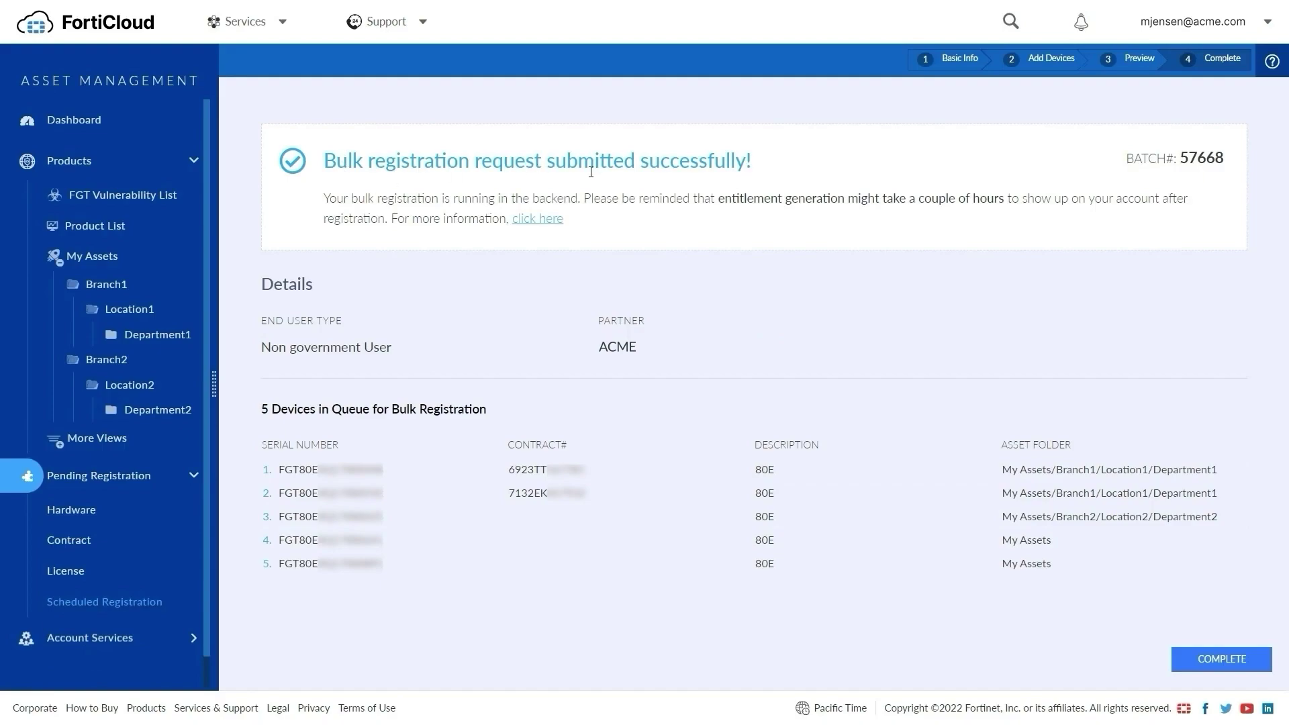
{"action": "left_click", "coordinate": [1227, 659]}
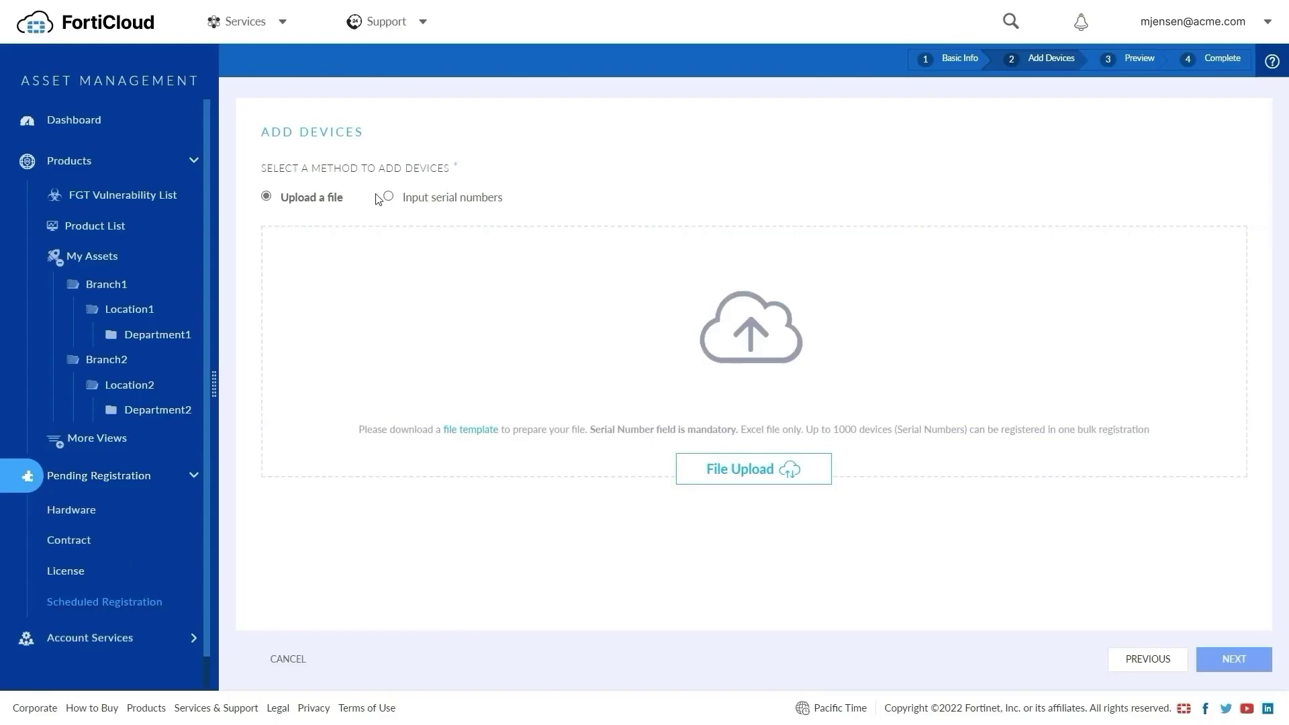
- Choose serial number input as the method for adding devices, paste five copied FortiGate 80E serial numbers and continue to the device information
{"action": "left_click", "coordinate": [387, 197]}
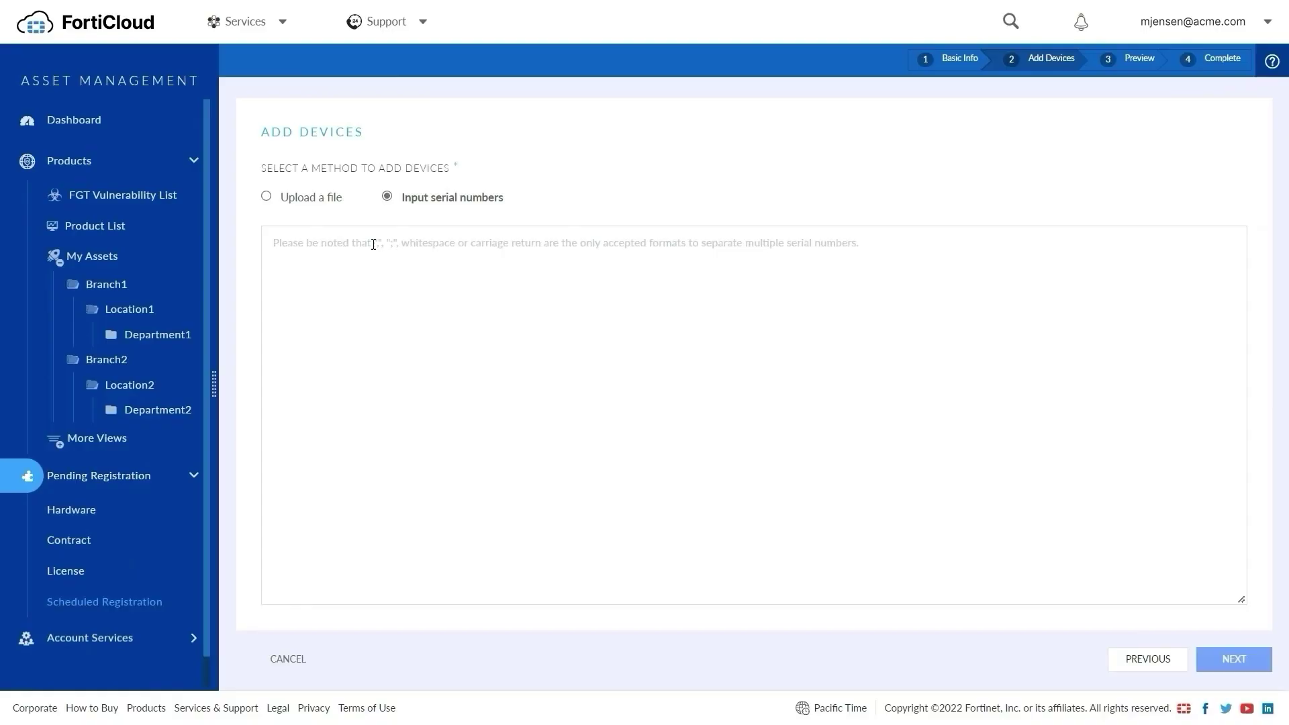
{"action": "left_click_drag", "start_coordinate": [236, 437], "coordinate": [236, 373]}
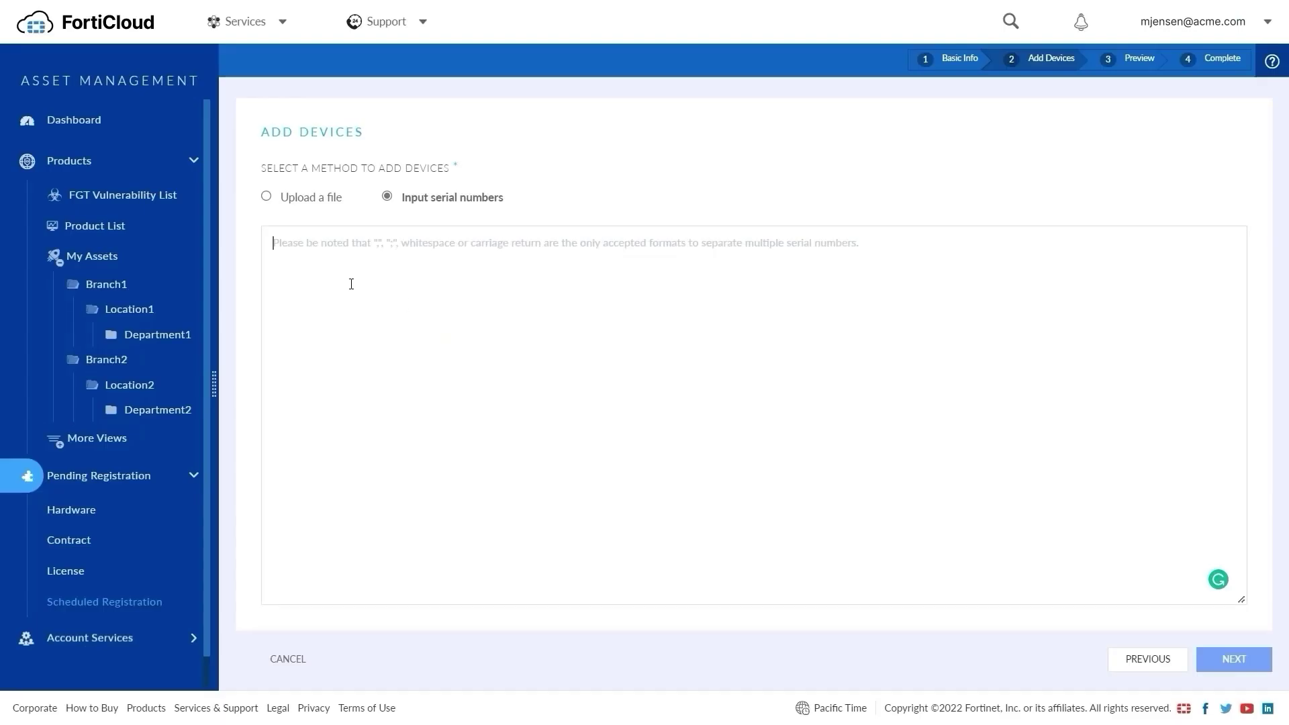
{"action": "left_click", "coordinate": [351, 282]}
{"action": "key", "text": "ctrl+v"}
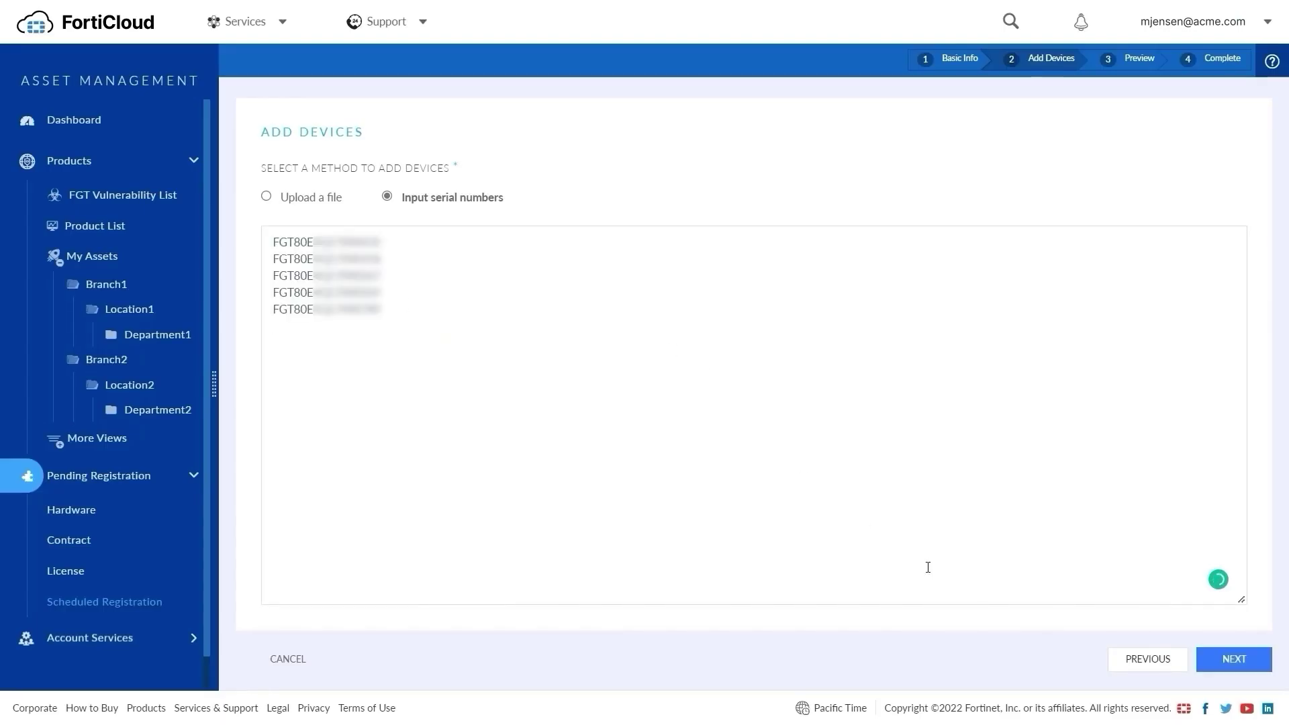
{"action": "left_click", "coordinate": [1223, 661]}
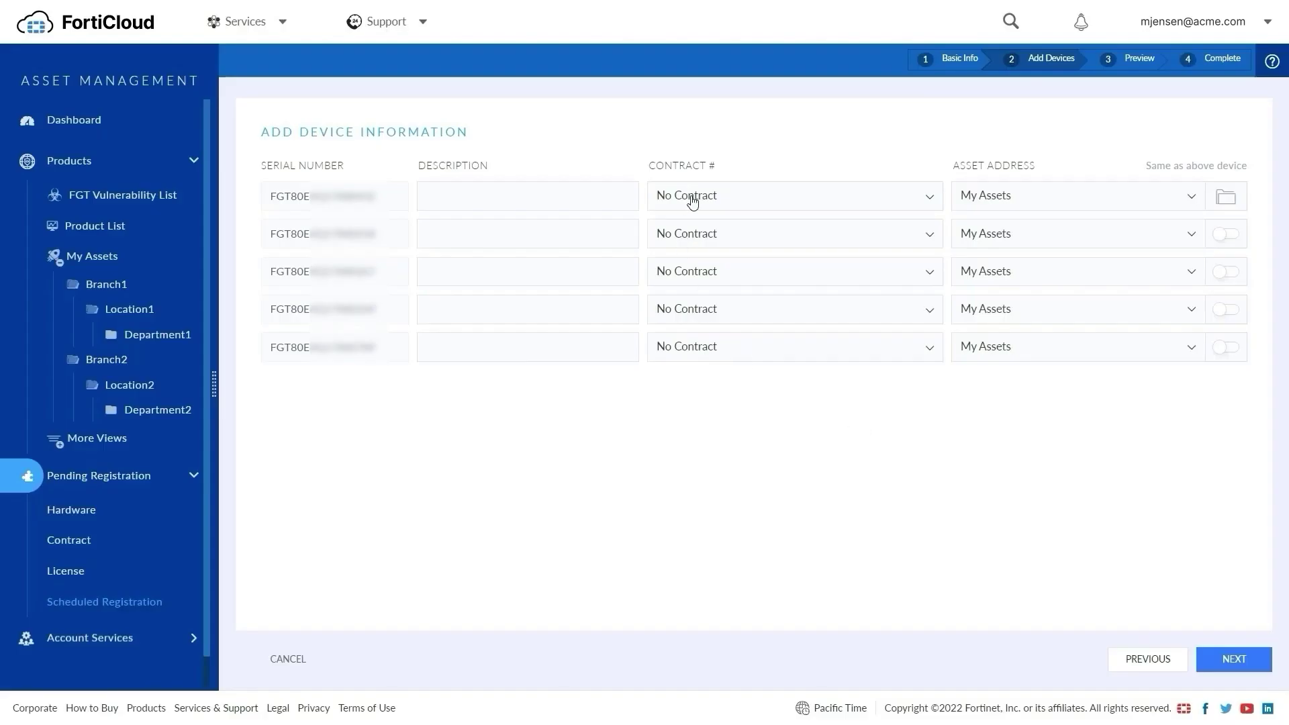
- Assign the first available contract number to the first device and the third available one to the second device
{"action": "left_click", "coordinate": [692, 201]}
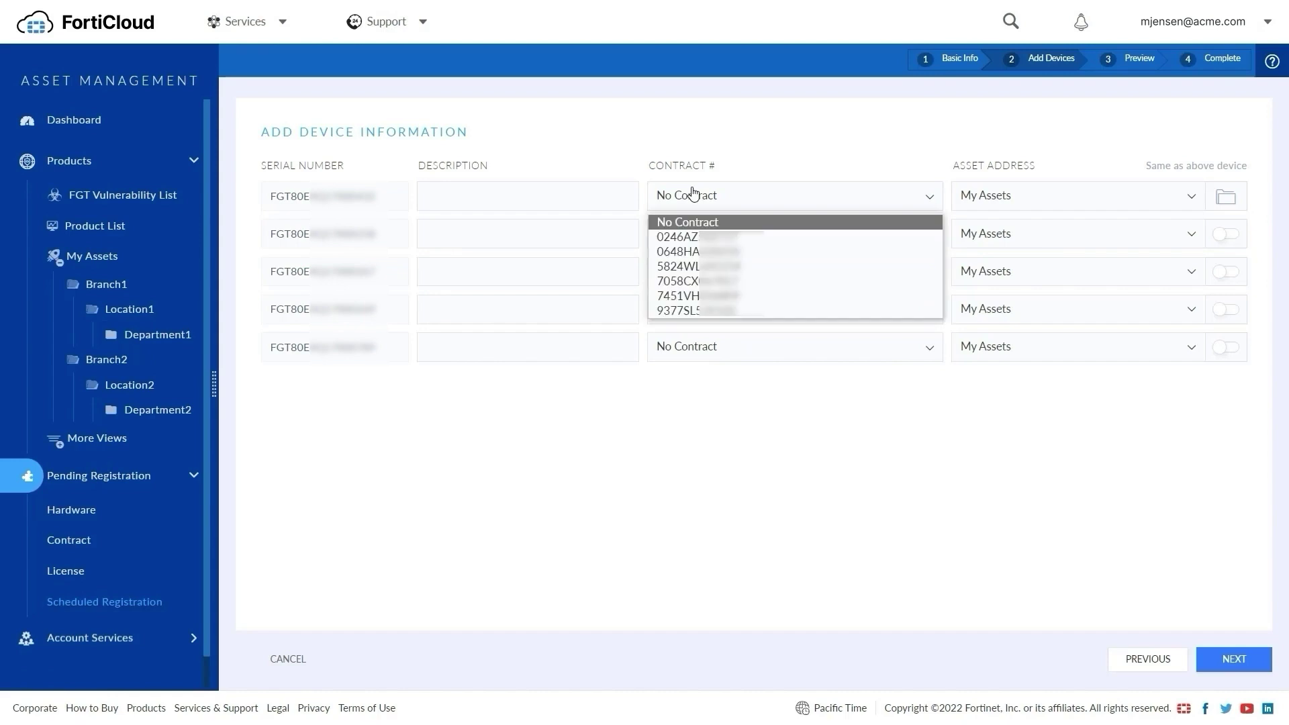
{"action": "left_click", "coordinate": [697, 243]}
{"action": "left_click", "coordinate": [847, 242]}
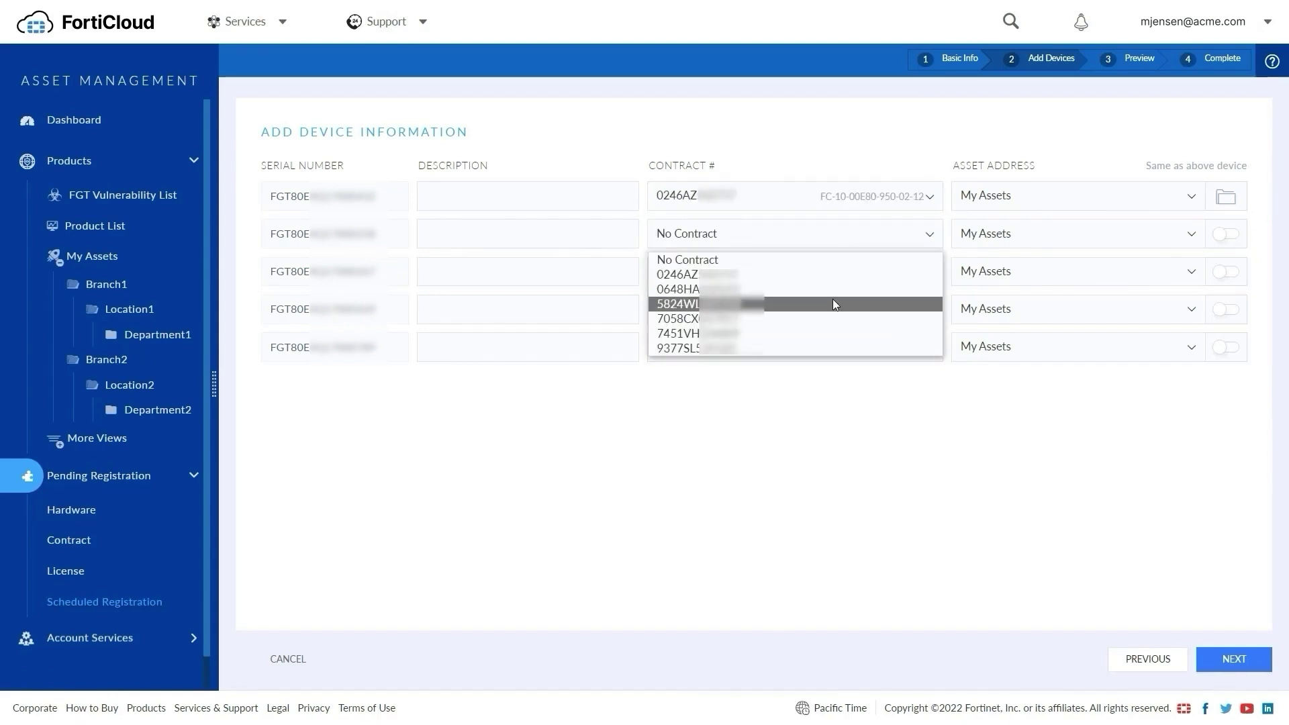
{"action": "left_click", "coordinate": [832, 304]}
- Set the first device's asset address to My Assets/Branch1/Location1, apply it to the second and third devices, and continue to the preview
{"action": "left_click", "coordinate": [1190, 198]}
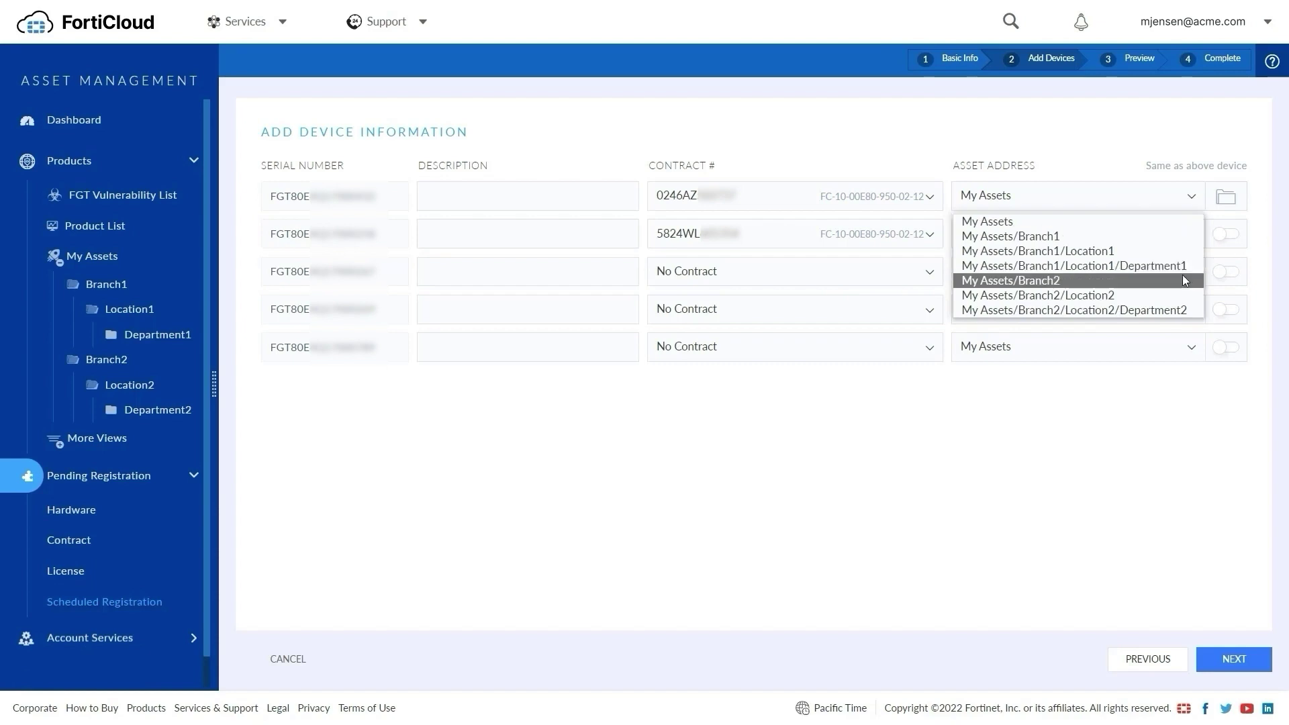
{"action": "left_click", "coordinate": [1037, 250]}
{"action": "left_click", "coordinate": [1142, 234]}
{"action": "left_click", "coordinate": [1155, 348]}
{"action": "left_click", "coordinate": [1226, 234]}
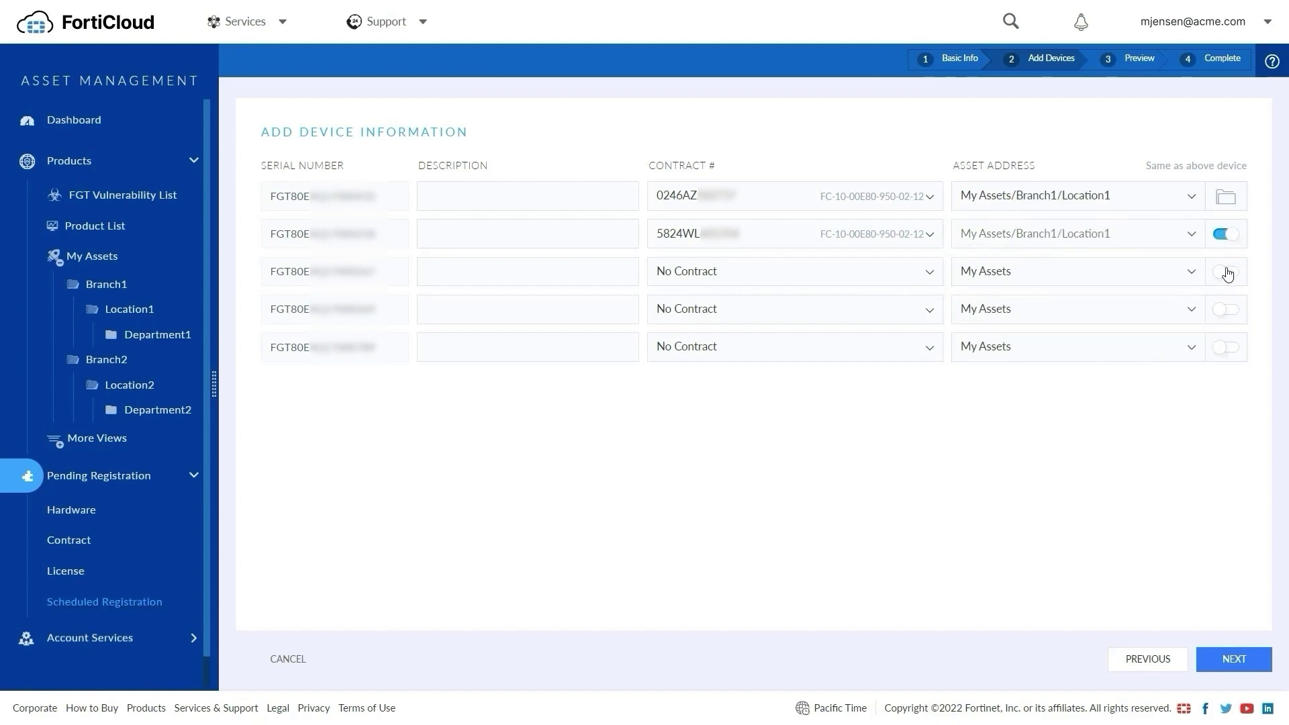
{"action": "left_click", "coordinate": [1227, 274]}
{"action": "left_click", "coordinate": [1223, 658]}
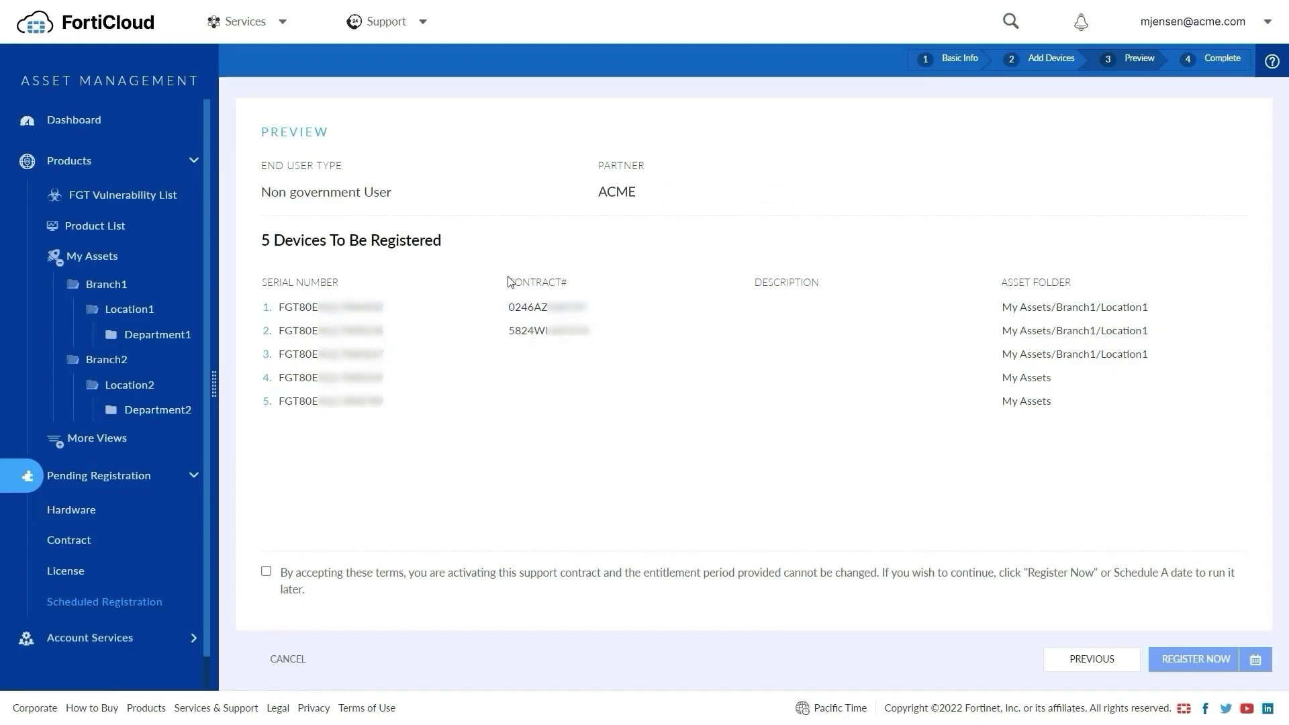
- Accept the terms, schedule the registration as MyRegistration for 2022-11-22 and complete it
{"action": "left_click", "coordinate": [338, 589]}
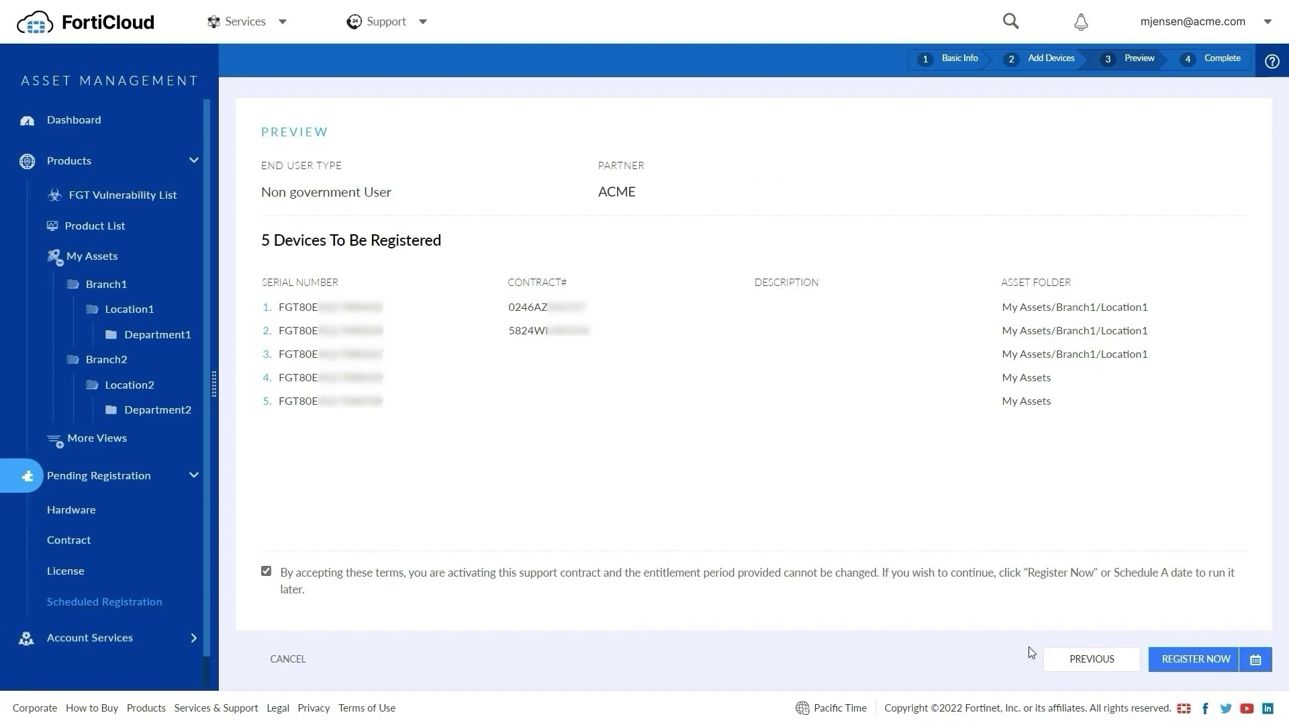
{"action": "left_click", "coordinate": [1256, 661]}
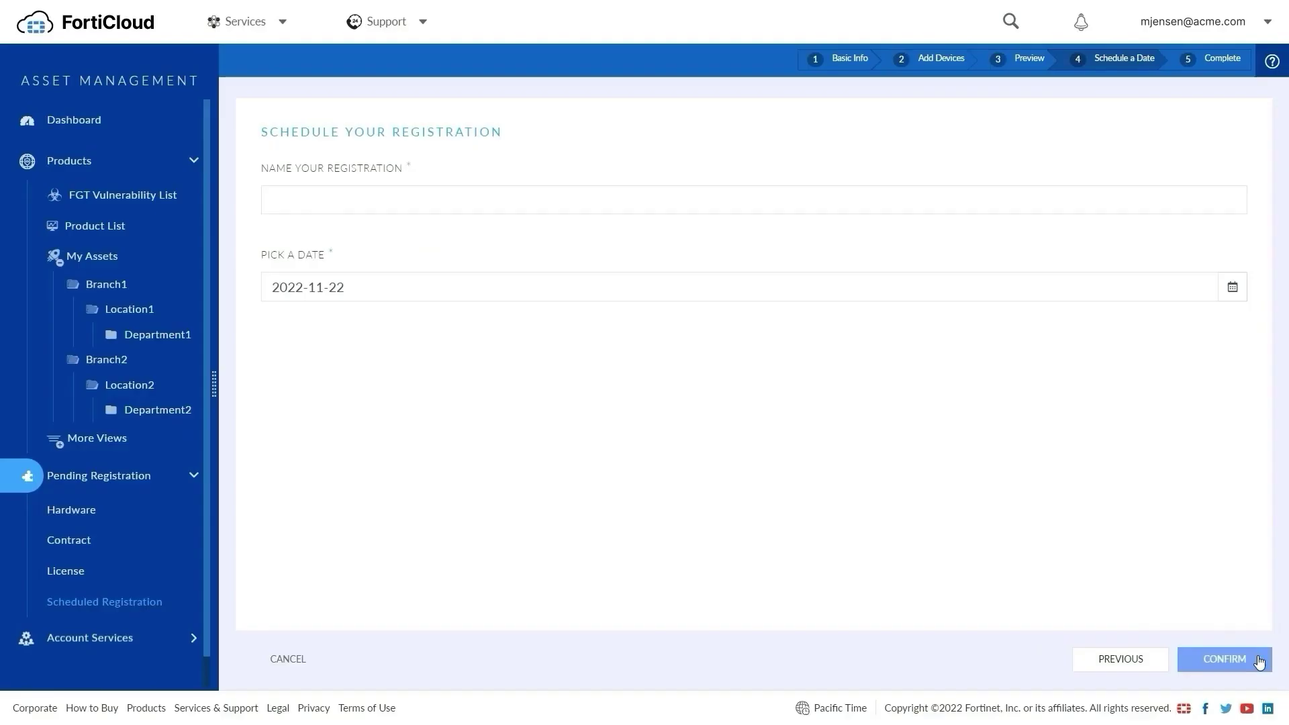
{"action": "left_click", "coordinate": [1079, 193]}
{"action": "type", "text": "MyRegistration"}
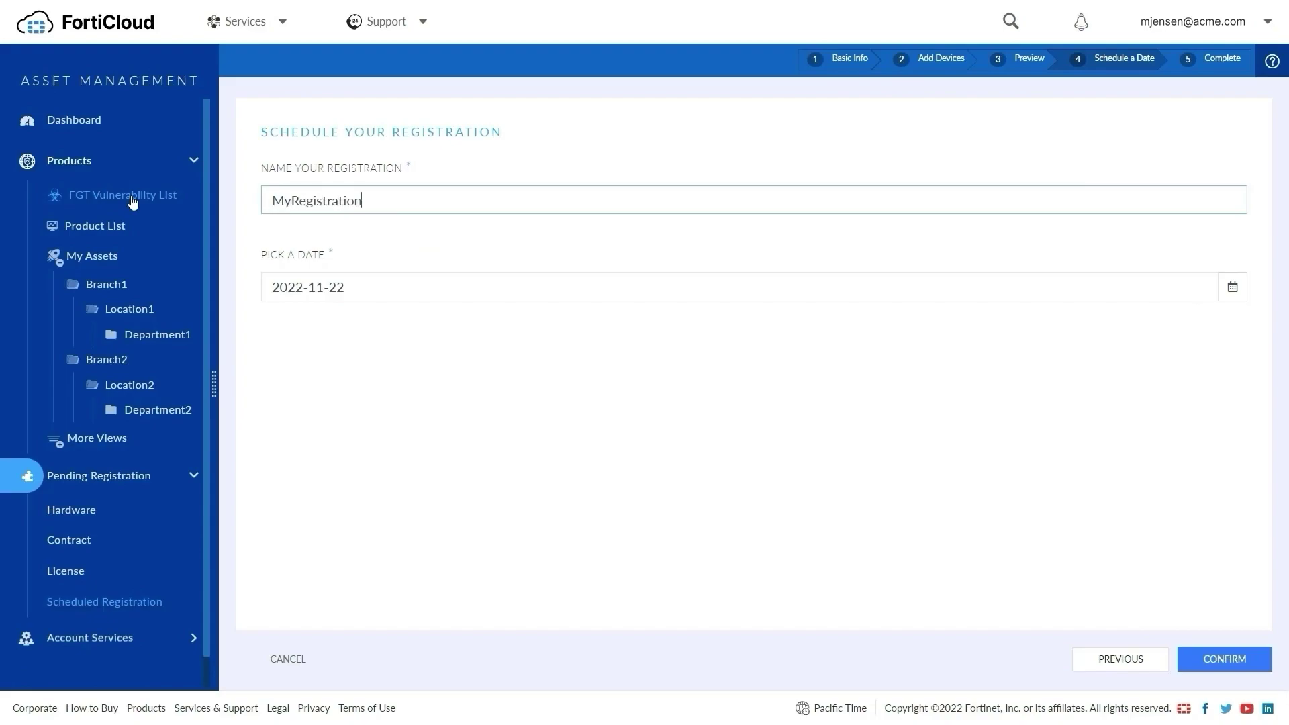
{"action": "left_click", "coordinate": [1259, 664]}
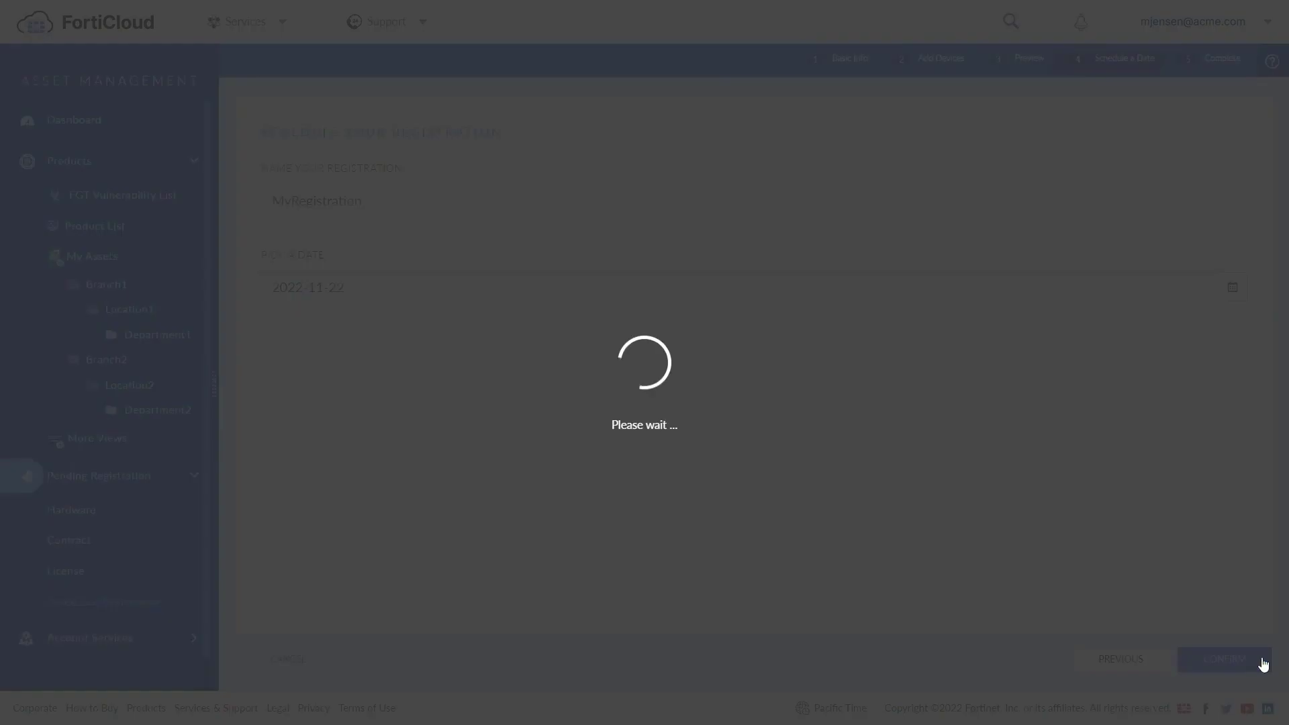
{"action": "left_click_drag", "start_coordinate": [314, 216], "coordinate": [553, 210]}
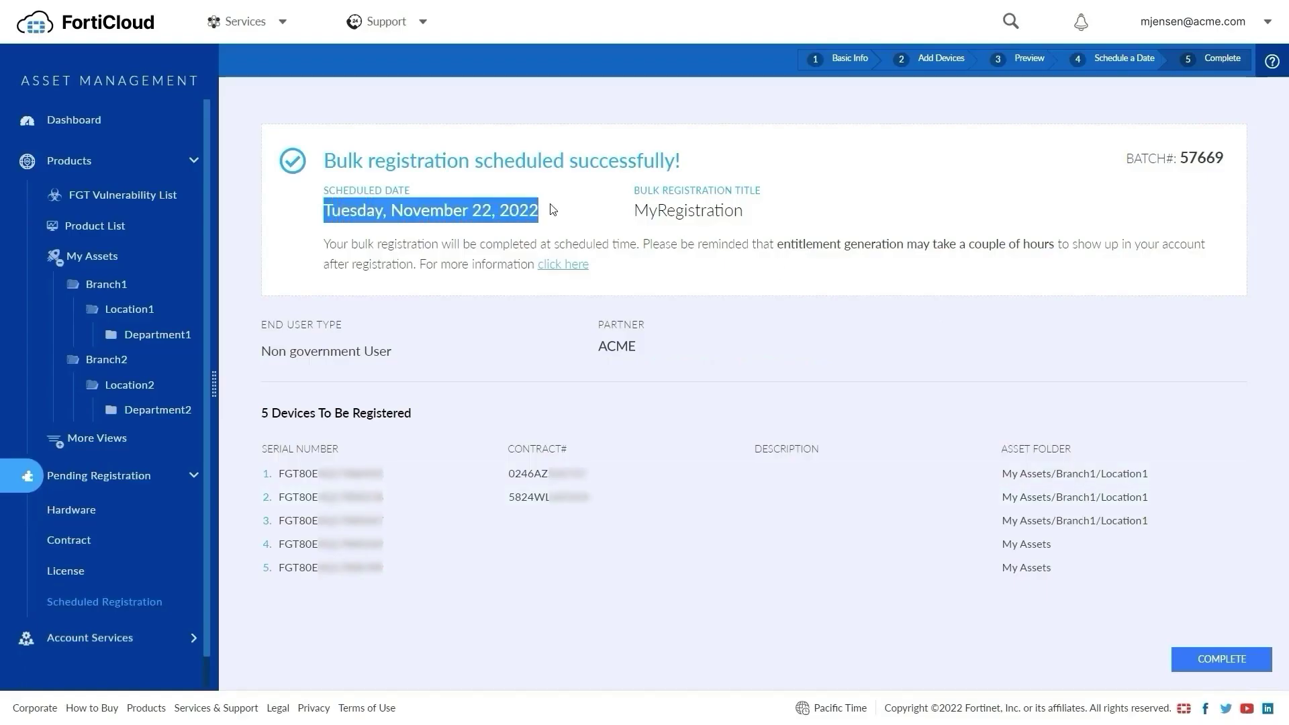
{"action": "left_click", "coordinate": [1177, 659]}
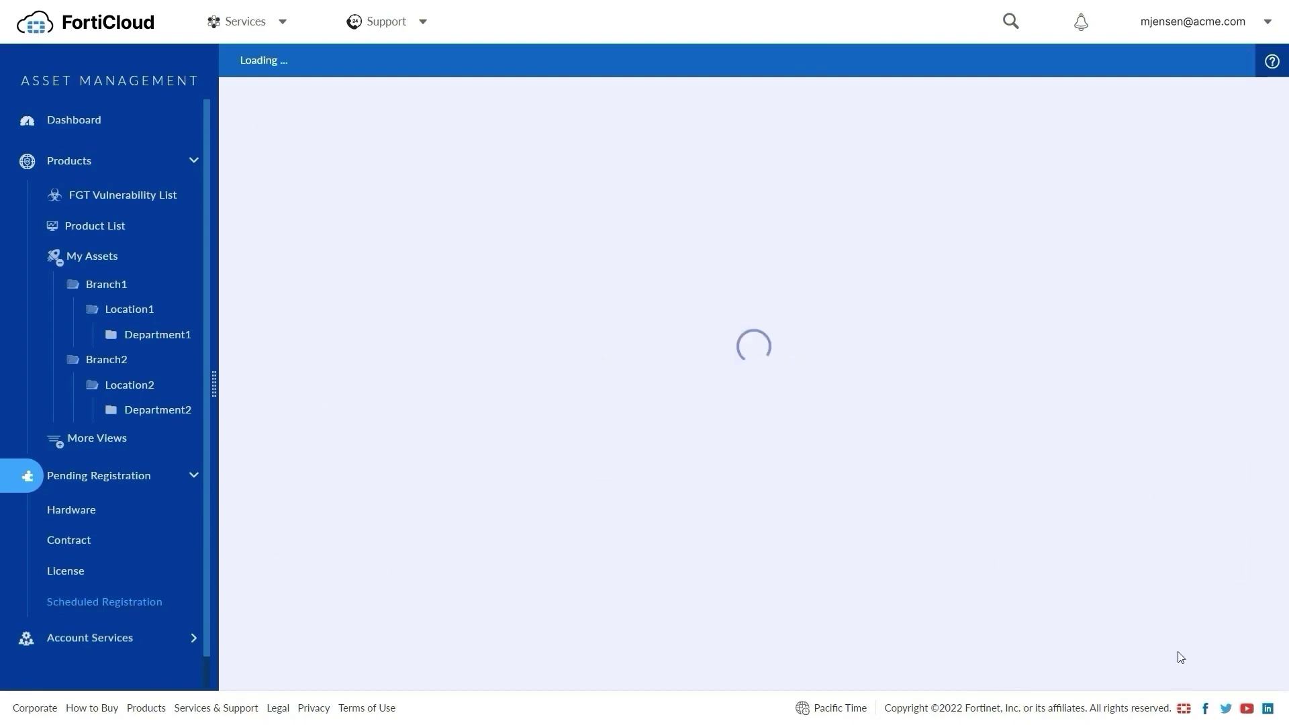